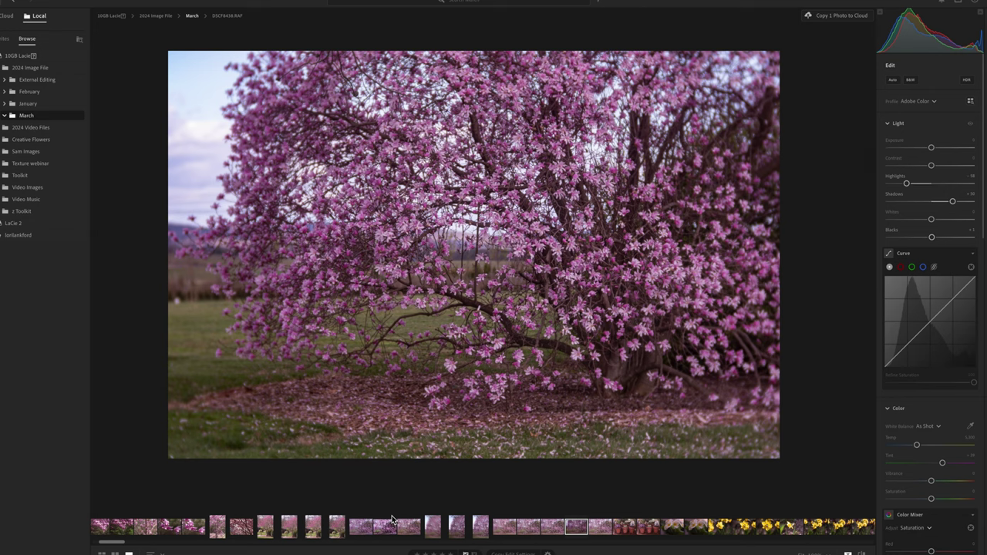
Switch desktop spaces away from the Lightroom magnolia photo with Ctrl+Left.
{"action": "key", "text": "ctrl+Left"}
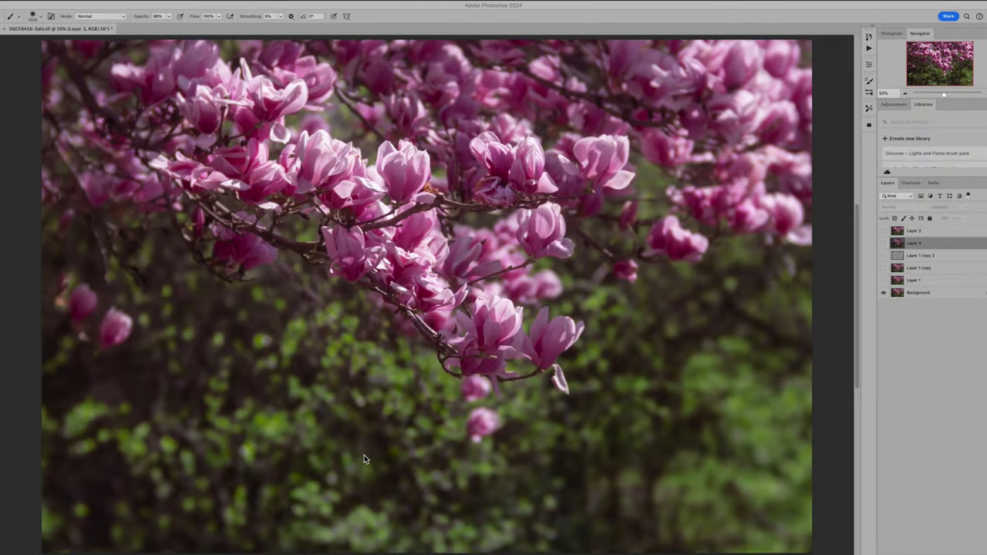
Browse Hockney spring paintings, previewing London Begins at 40, then the Art in Chicago Normandy image.
{"action": "key", "text": "ctrl+Right"}
{"action": "key", "text": "ctrl+Right"}
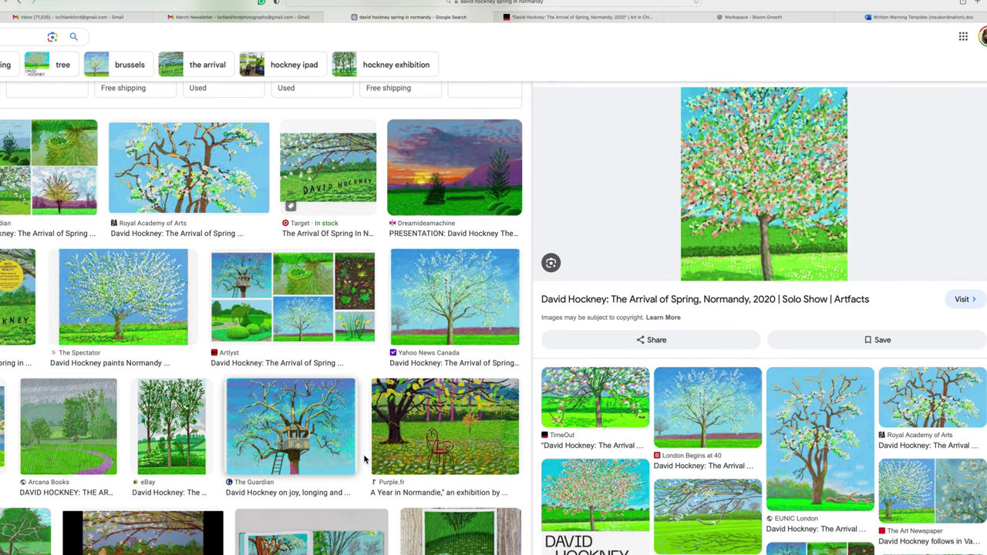
{"action": "left_click", "coordinate": [703, 429]}
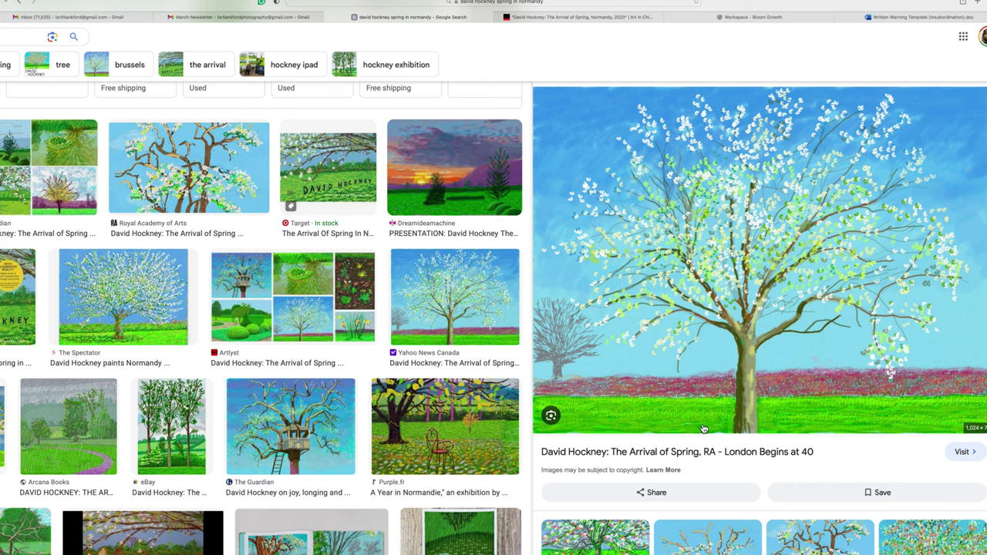
{"action": "scroll", "coordinate": [703, 428], "scroll_direction": "down", "scroll_amount": 2}
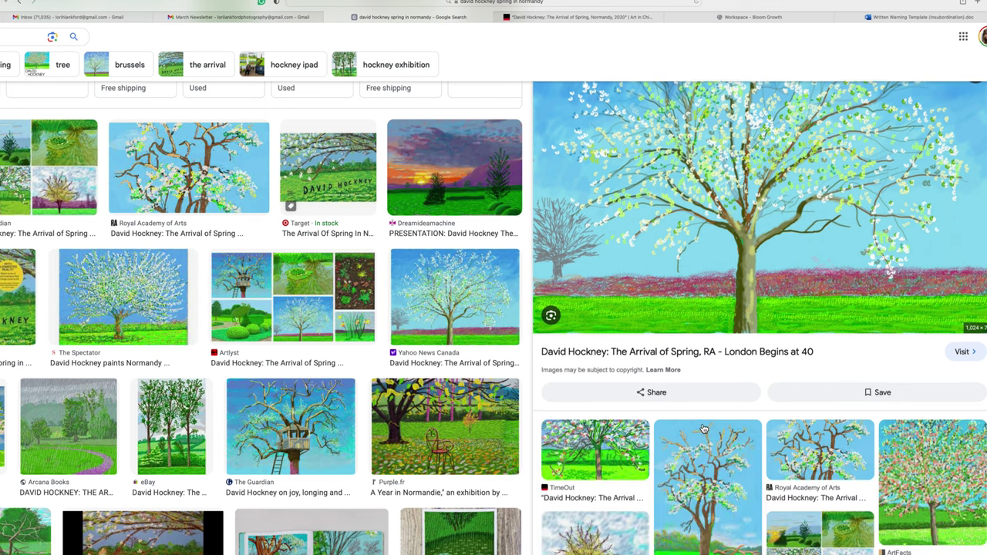
{"action": "scroll", "coordinate": [703, 429], "scroll_direction": "down", "scroll_amount": 4}
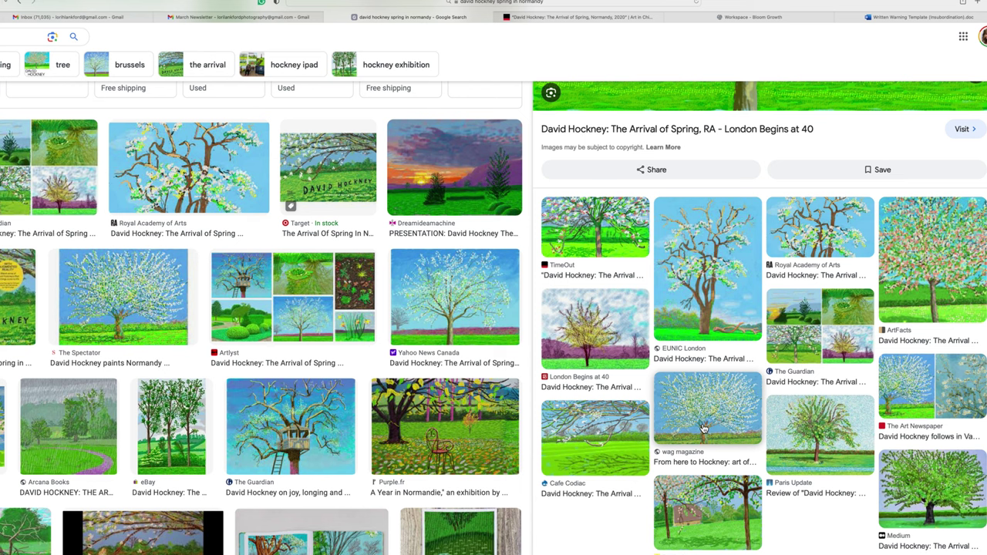
{"action": "scroll", "coordinate": [703, 429], "scroll_direction": "down", "scroll_amount": 1}
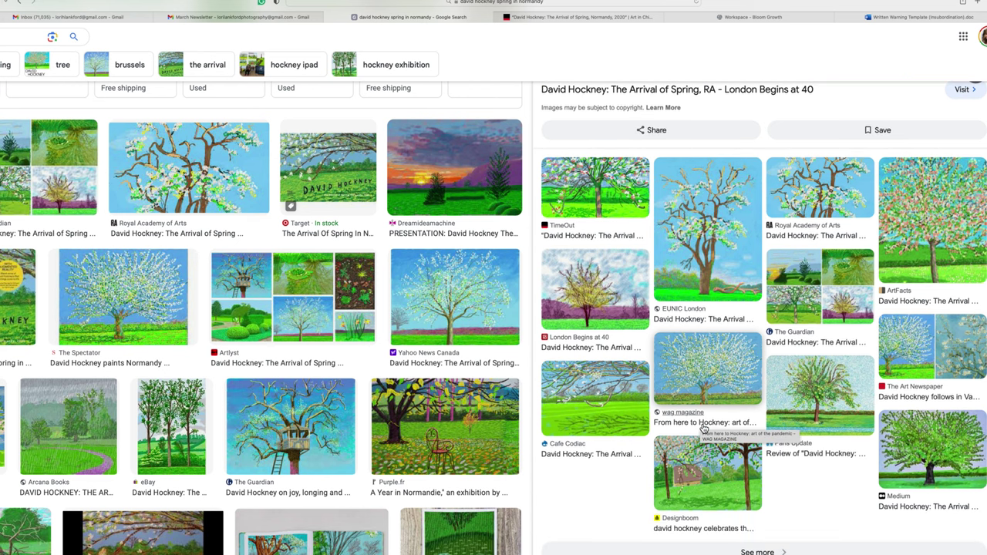
{"action": "scroll", "coordinate": [703, 428], "scroll_direction": "up", "scroll_amount": 6}
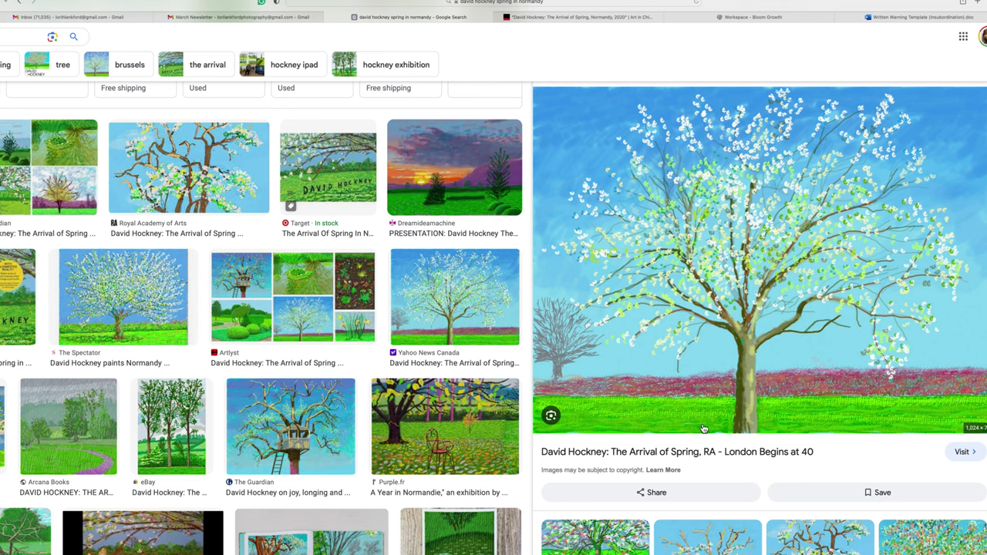
{"action": "scroll", "coordinate": [703, 428], "scroll_direction": "down", "scroll_amount": 3}
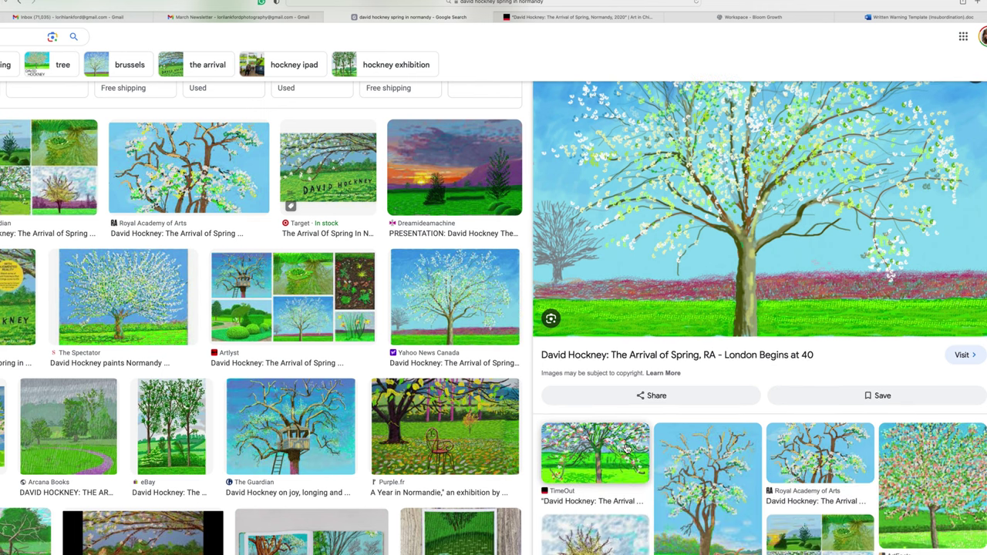
{"action": "left_click", "coordinate": [618, 451]}
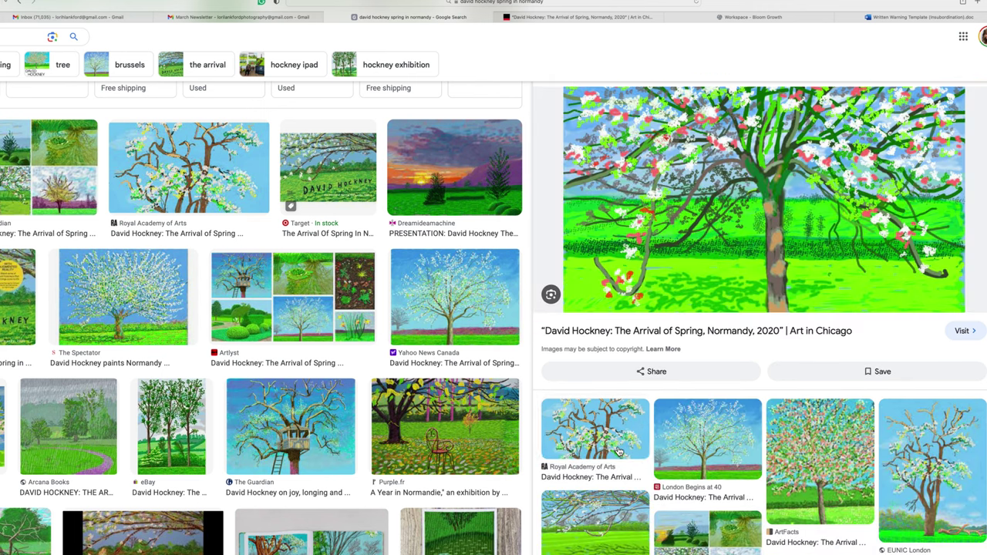
Preview London Begins at 40, Artfacts Normandy 2020 and Van Gogh's footsteps paintings, then return to Lightroom.
{"action": "left_click", "coordinate": [709, 450]}
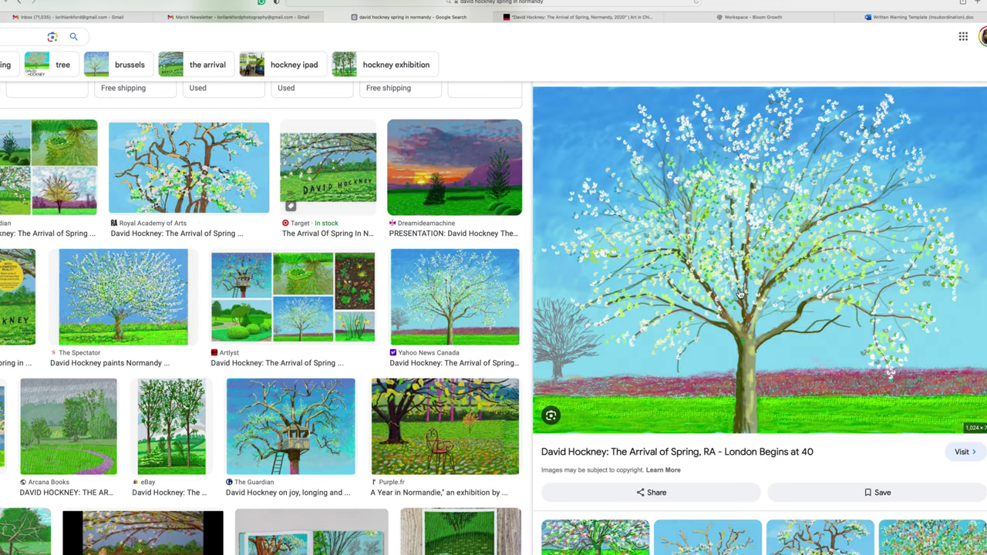
{"action": "scroll", "coordinate": [764, 434], "scroll_direction": "down", "scroll_amount": 3}
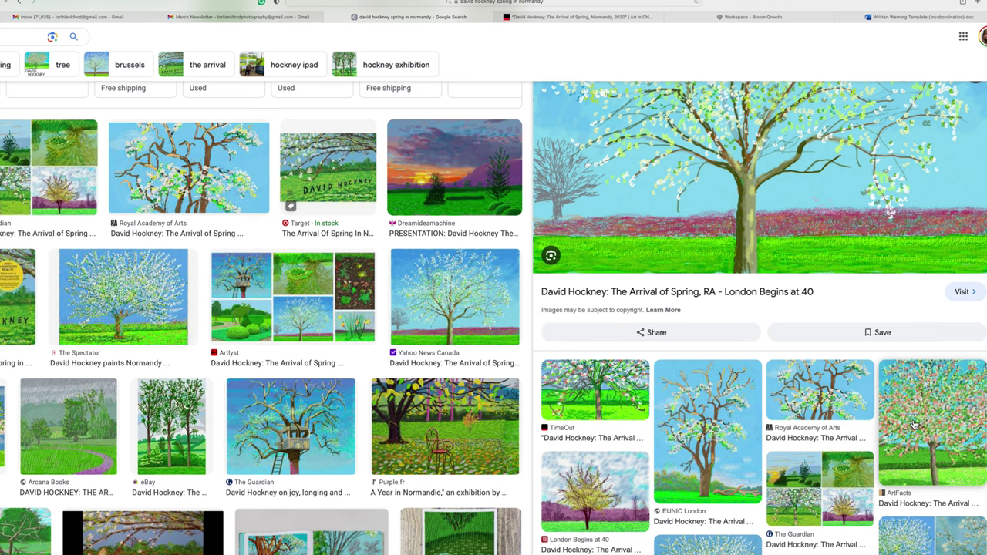
{"action": "left_click", "coordinate": [914, 425]}
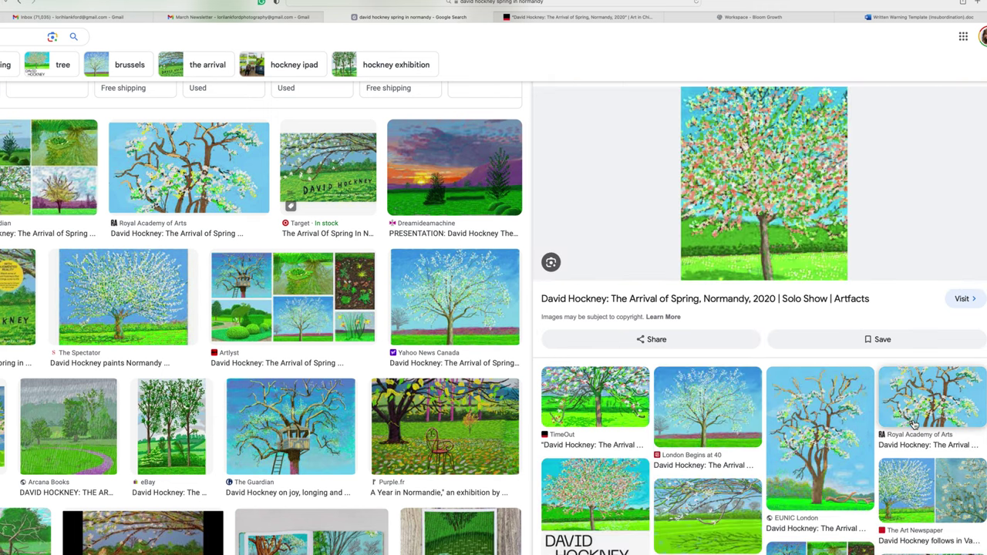
{"action": "left_click", "coordinate": [954, 501]}
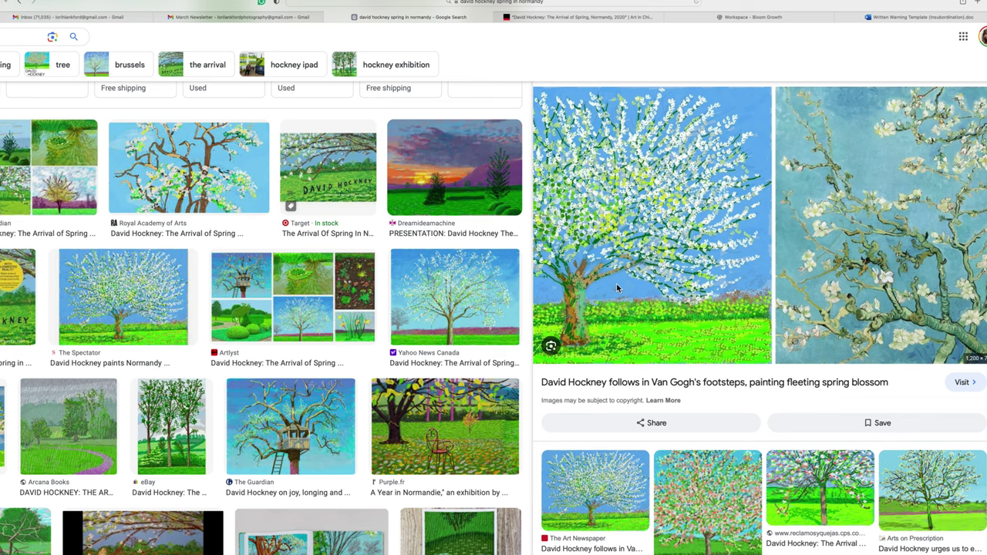
{"action": "key", "text": "ctrl+Left"}
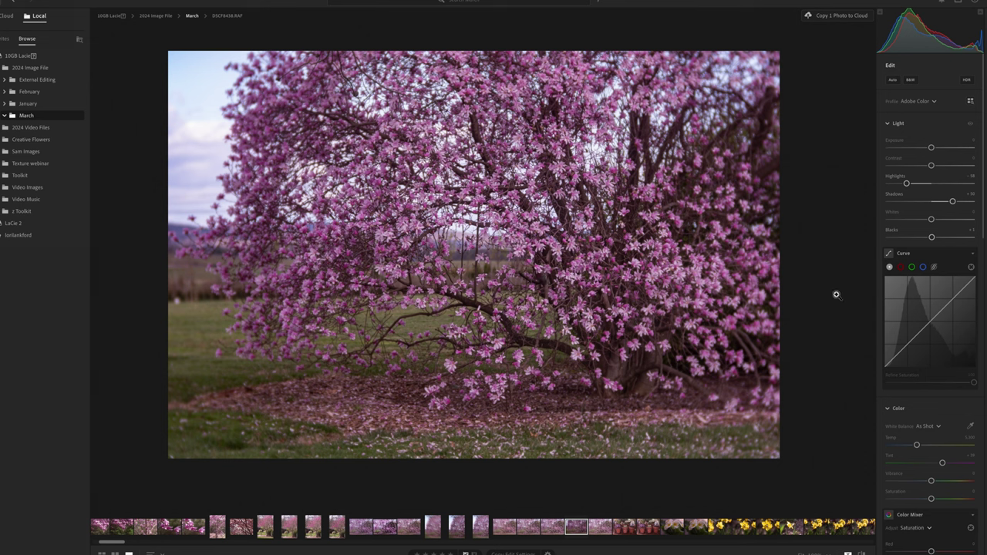
Cool the magnolia photo's white balance temperature slightly, to about 4,879.
{"action": "scroll", "coordinate": [925, 416], "scroll_direction": "down", "scroll_amount": 2}
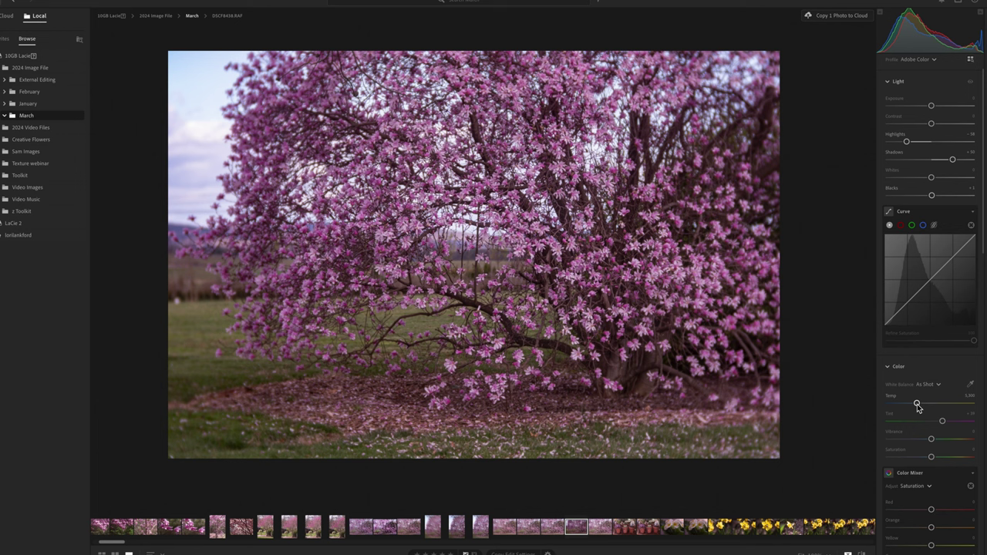
{"action": "left_click_drag", "start_coordinate": [917, 409], "coordinate": [914, 410]}
{"action": "scroll", "coordinate": [920, 453], "scroll_direction": "down", "scroll_amount": 5}
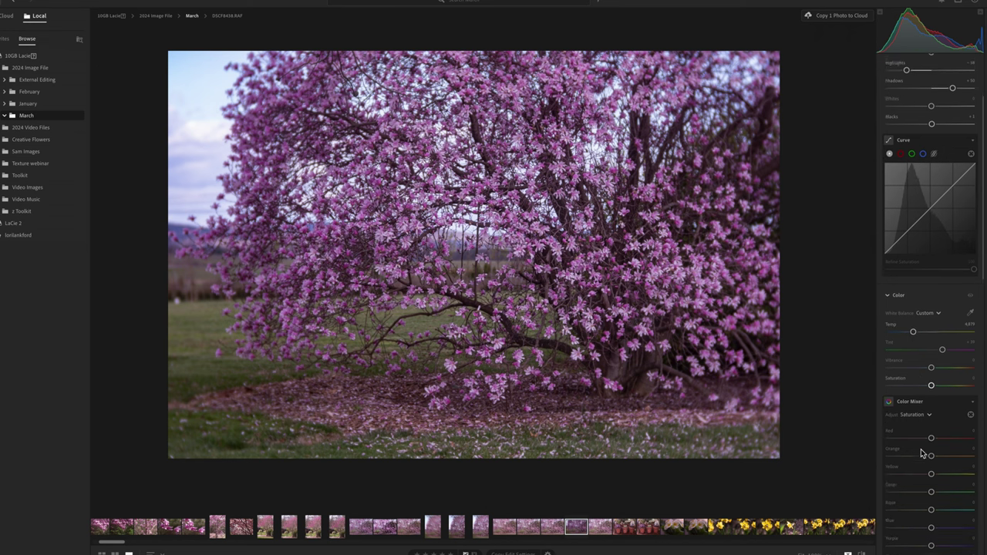
{"action": "scroll", "coordinate": [921, 451], "scroll_direction": "down", "scroll_amount": 1}
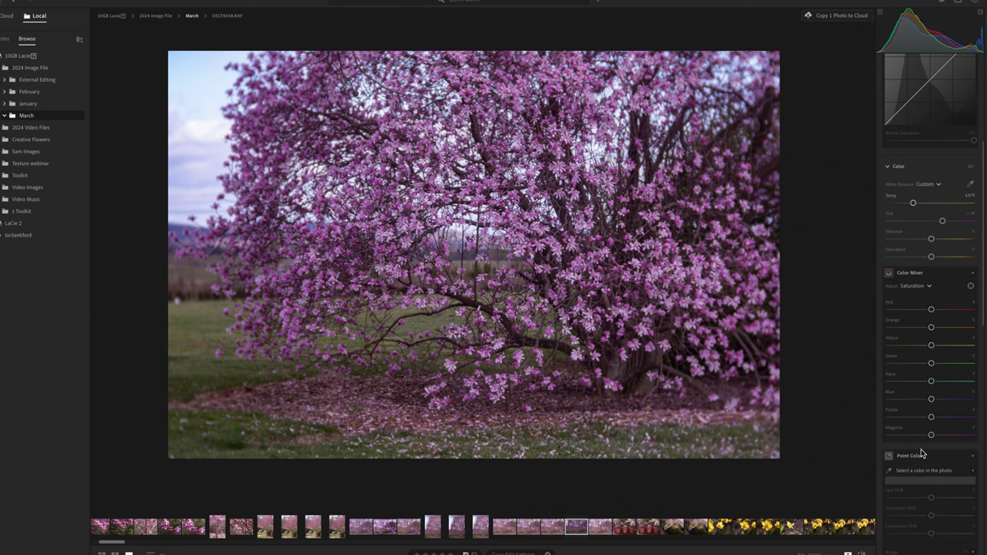
{"action": "scroll", "coordinate": [916, 417], "scroll_direction": "down", "scroll_amount": 1}
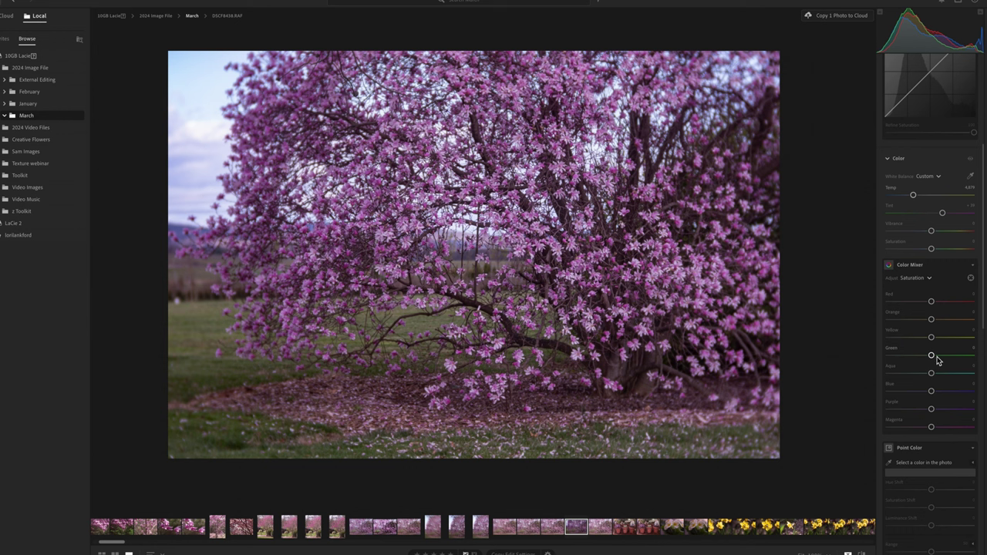
Raise green saturation in the Color Mixer and shift the green hue to +40.
{"action": "left_click_drag", "start_coordinate": [931, 357], "coordinate": [961, 360]}
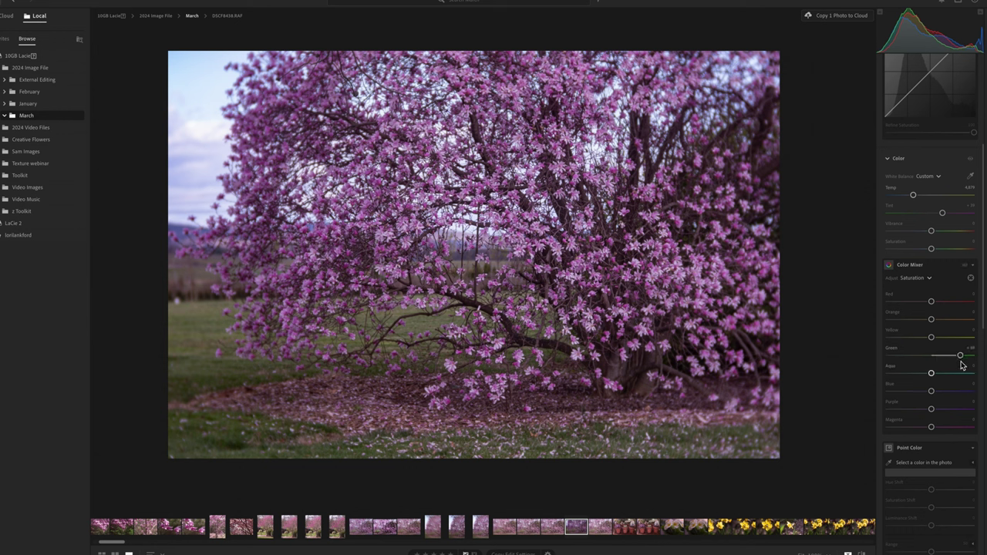
{"action": "left_click", "coordinate": [929, 280]}
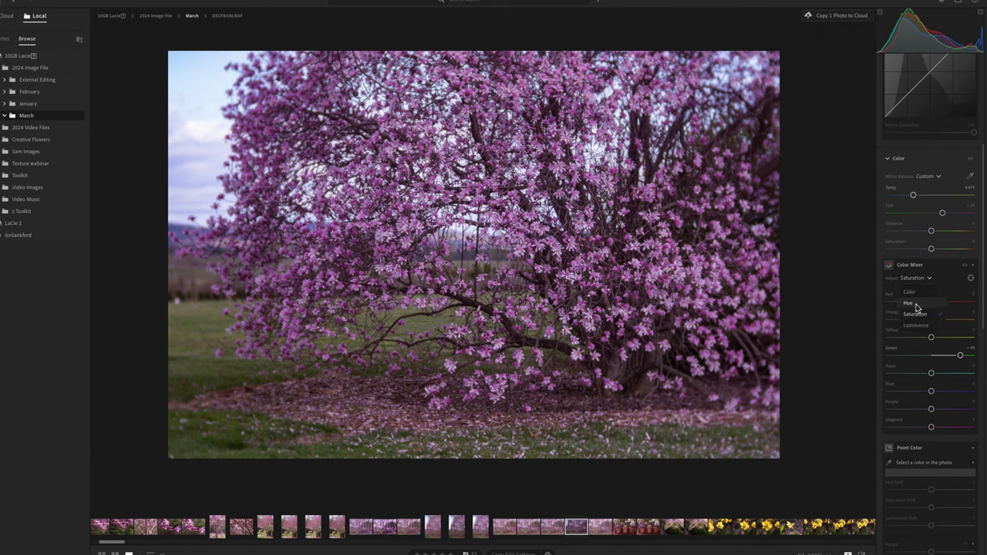
{"action": "left_click", "coordinate": [915, 307]}
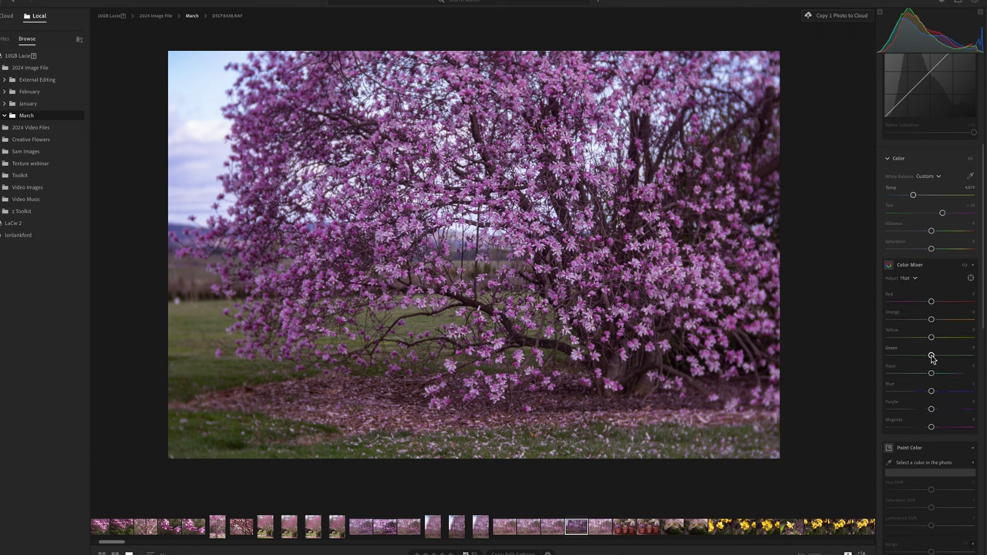
{"action": "left_click_drag", "start_coordinate": [931, 357], "coordinate": [948, 361]}
Set Color Mixer saturation to Magenta +18 and Blue +29.
{"action": "left_click", "coordinate": [914, 278]}
{"action": "left_click", "coordinate": [914, 314]}
{"action": "left_click", "coordinate": [939, 427]}
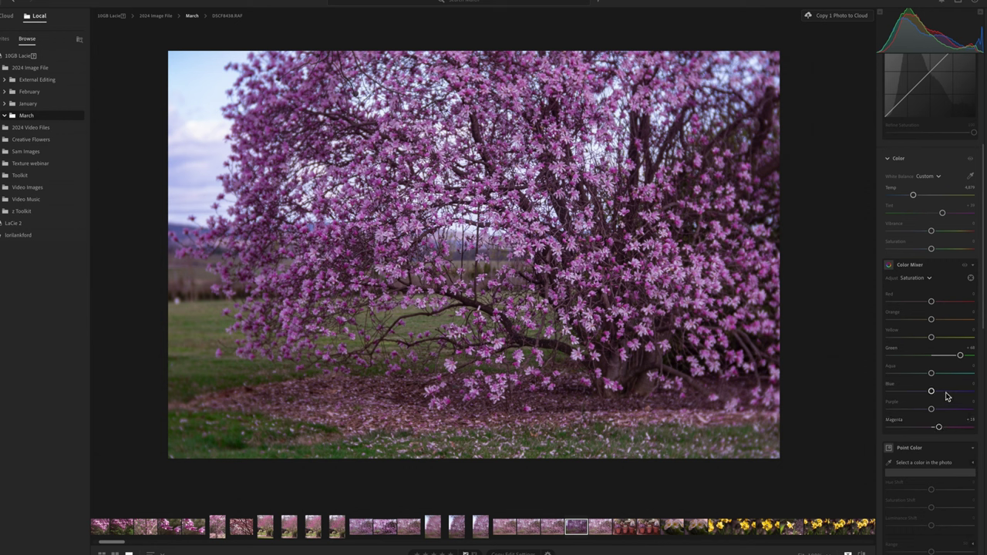
{"action": "left_click", "coordinate": [945, 393]}
{"action": "left_click_drag", "start_coordinate": [948, 394], "coordinate": [945, 394]}
Nudge a midtone point on the RGB tone curve slightly upward to brighten the photo.
{"action": "scroll", "coordinate": [934, 320], "scroll_direction": "up", "scroll_amount": 6}
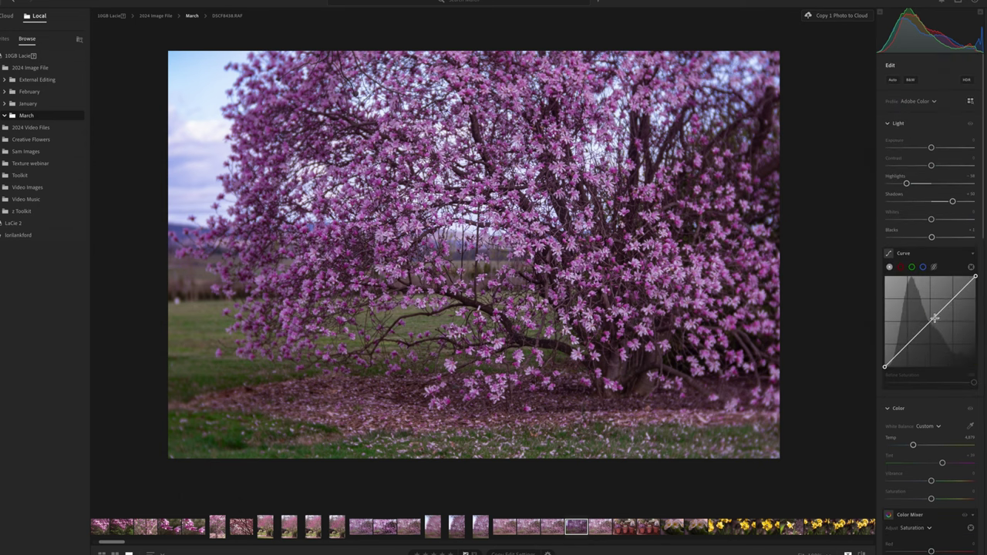
{"action": "left_click_drag", "start_coordinate": [931, 324], "coordinate": [928, 323]}
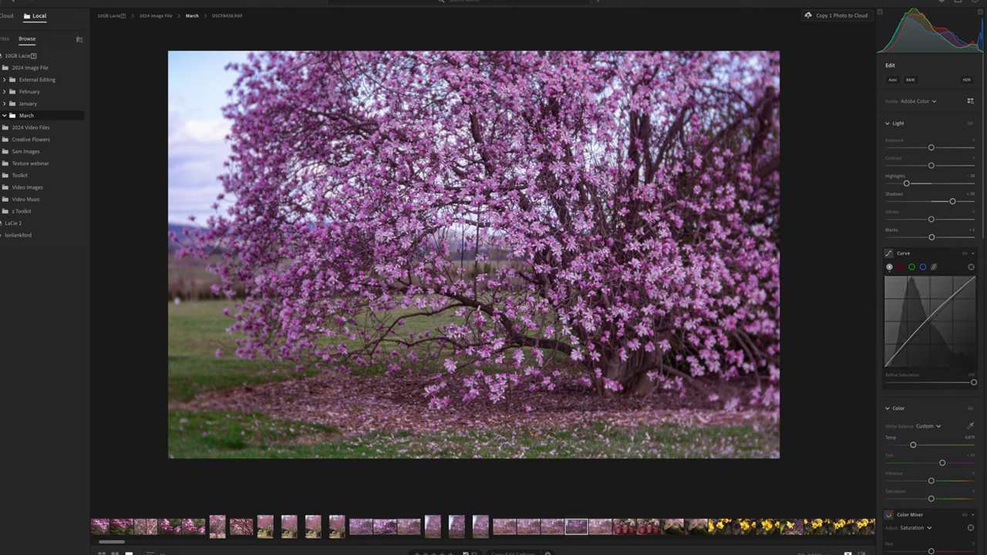
Create an automatic Sky mask, lower its whites, set temperature -27 and saturation -18.
{"action": "left_click", "coordinate": [974, 100]}
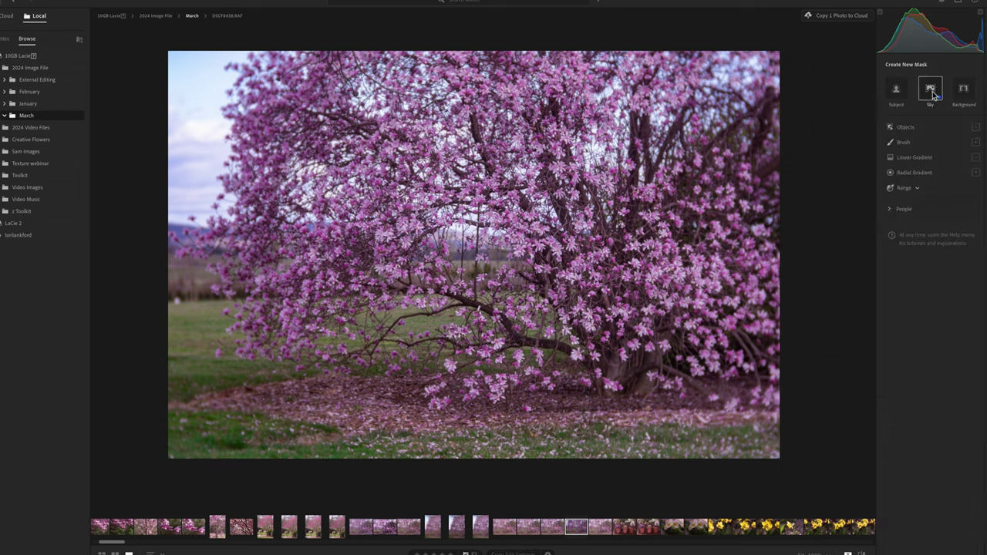
{"action": "left_click", "coordinate": [931, 90]}
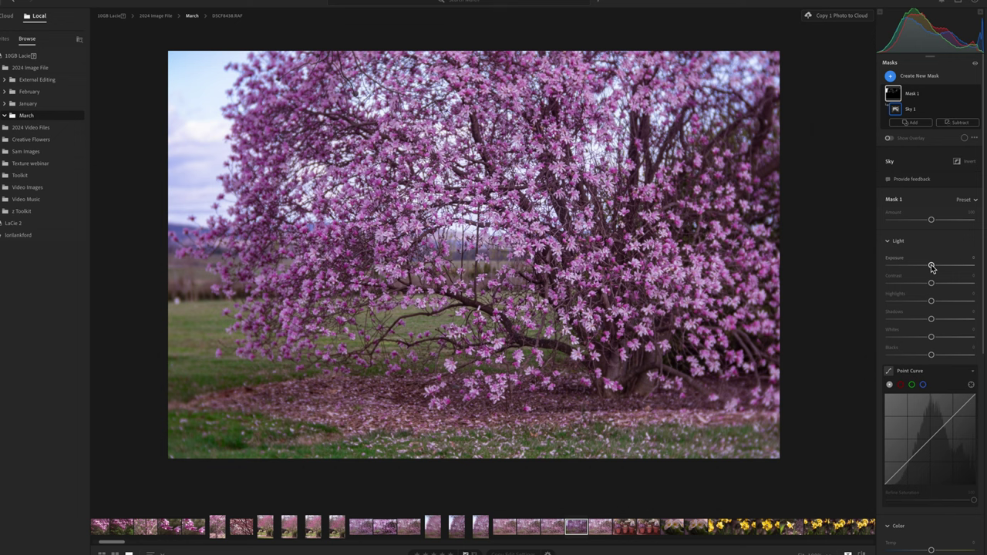
{"action": "left_click", "coordinate": [918, 340]}
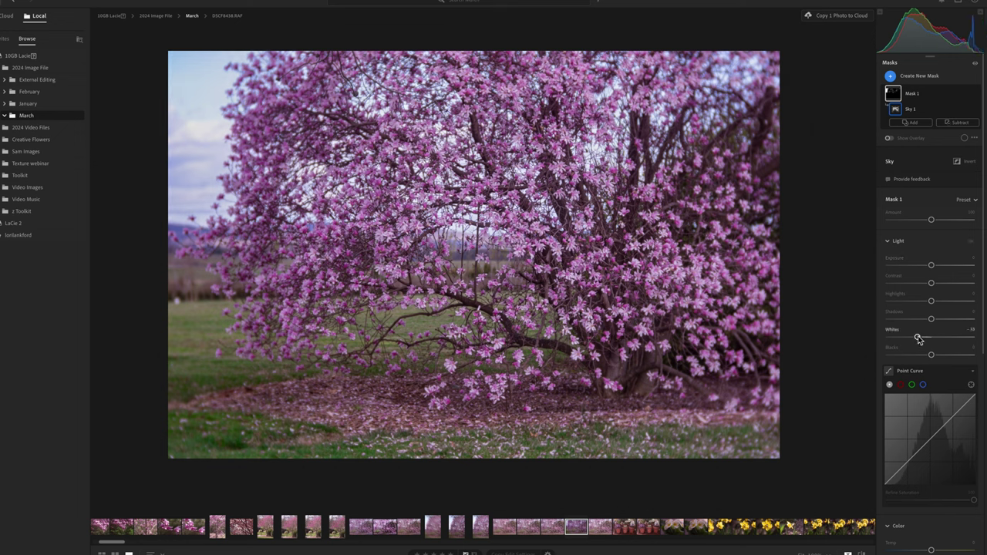
{"action": "scroll", "coordinate": [925, 340], "scroll_direction": "down", "scroll_amount": 6}
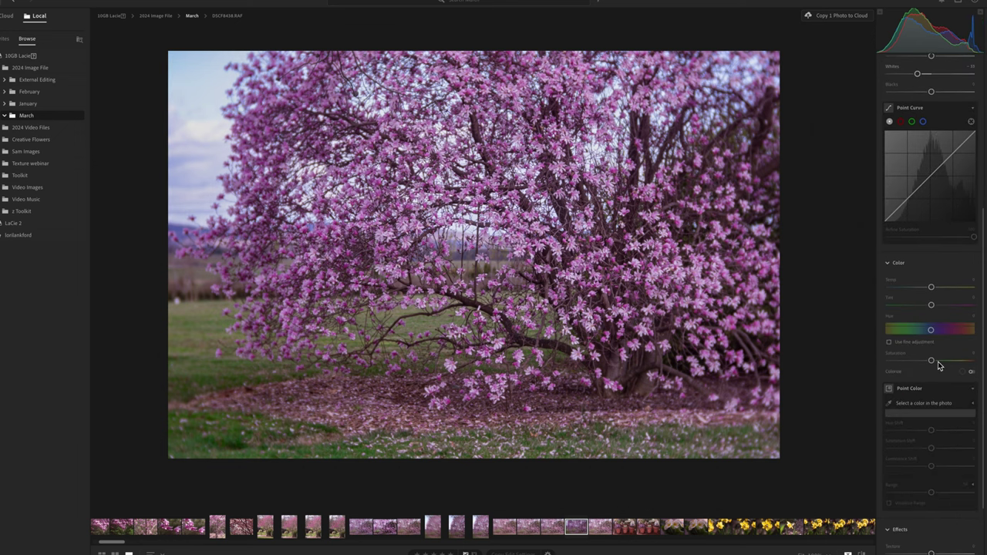
{"action": "left_click_drag", "start_coordinate": [930, 287], "coordinate": [920, 287]}
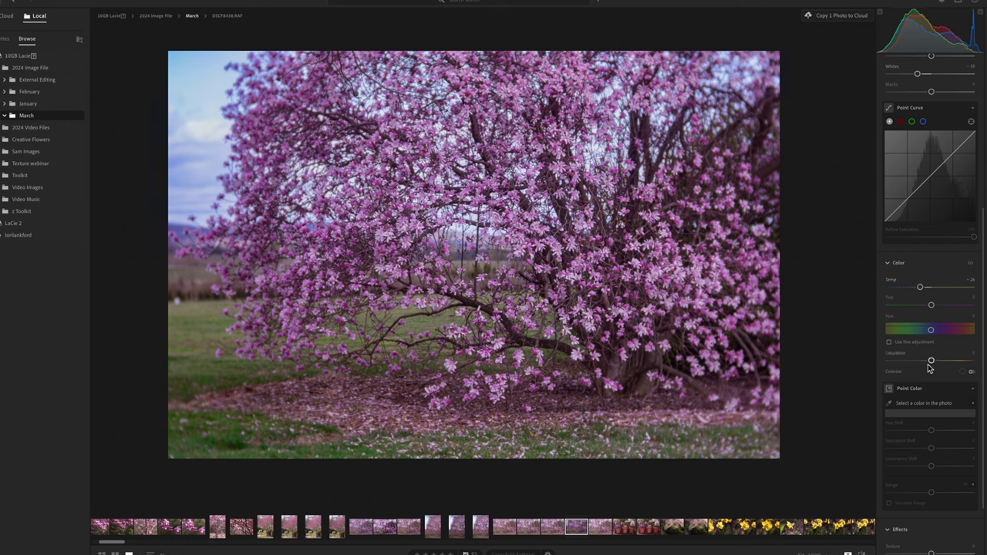
{"action": "mouse_move", "coordinate": [931, 361]}
{"action": "left_mouse_down"}
{"action": "mouse_move", "coordinate": [944, 363]}
{"action": "mouse_move", "coordinate": [925, 361]}
{"action": "left_mouse_up"}
{"action": "left_click_drag", "start_coordinate": [925, 360], "coordinate": [923, 361]}
Shift the sky mask's hue to +37 and raise a midpoint on its blue curve.
{"action": "scroll", "coordinate": [927, 237], "scroll_direction": "up", "scroll_amount": 5}
{"action": "scroll", "coordinate": [929, 347], "scroll_direction": "down", "scroll_amount": 3}
{"action": "left_click_drag", "start_coordinate": [931, 473], "coordinate": [931, 476]}
{"action": "scroll", "coordinate": [929, 324], "scroll_direction": "up", "scroll_amount": 2}
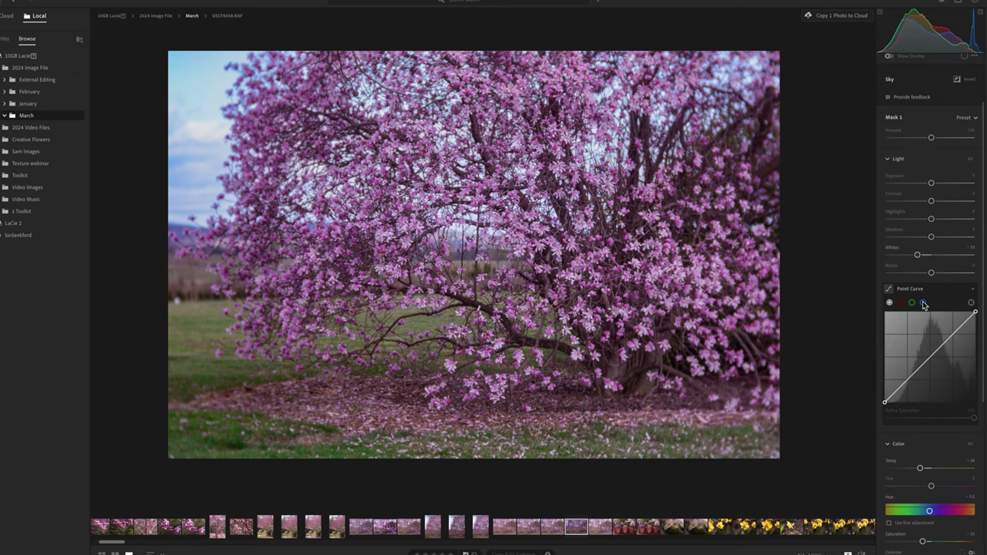
{"action": "left_click", "coordinate": [923, 264]}
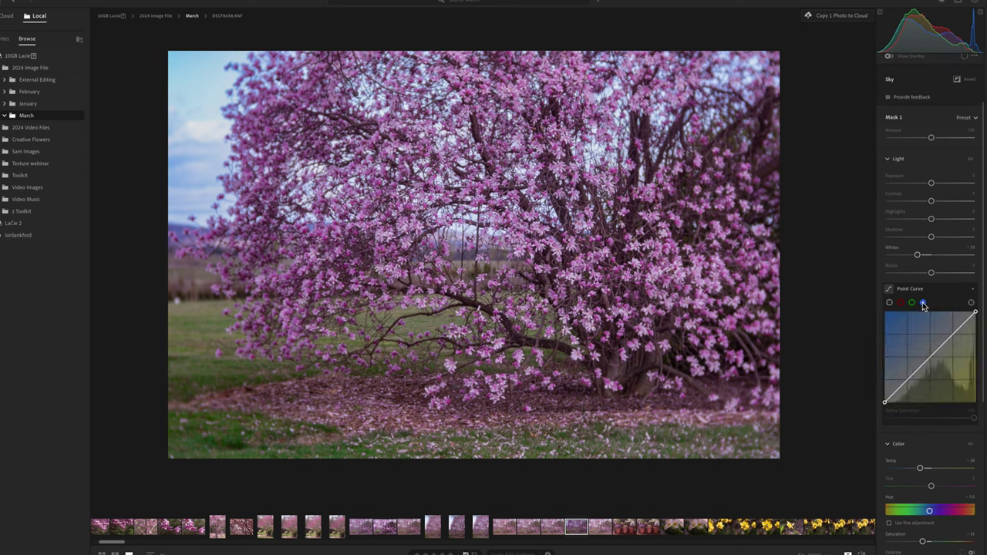
{"action": "left_click", "coordinate": [929, 356]}
{"action": "left_click_drag", "start_coordinate": [929, 356], "coordinate": [929, 349]}
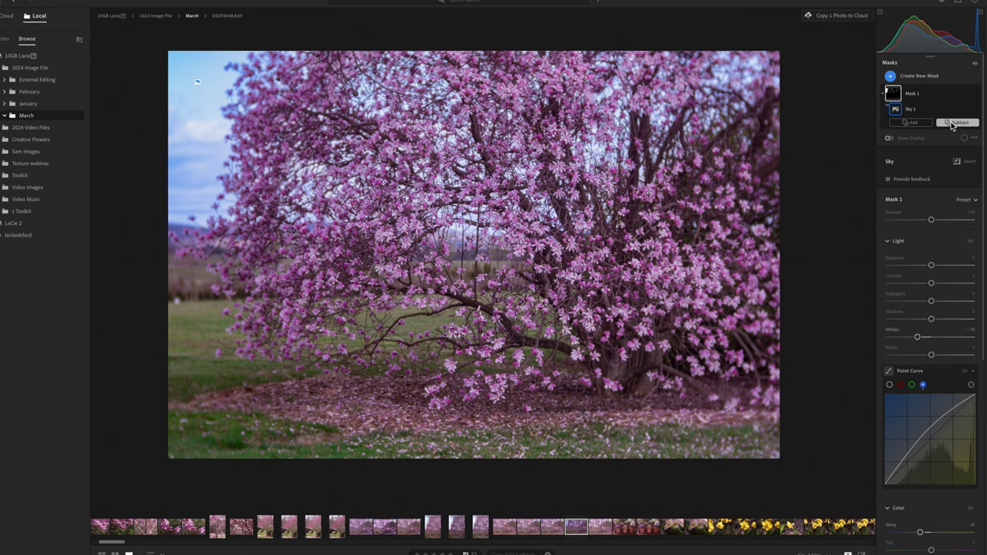
Subtract a blossom-sampled Color Range from the sky mask, widening Refine to about 41.
{"action": "left_click", "coordinate": [952, 124]}
{"action": "left_click", "coordinate": [936, 248]}
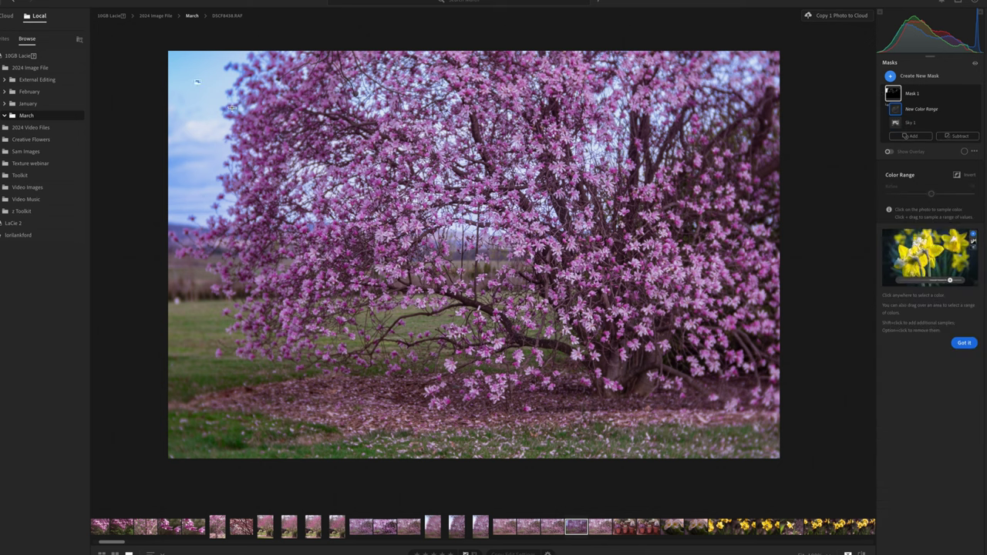
{"action": "left_click", "coordinate": [231, 106]}
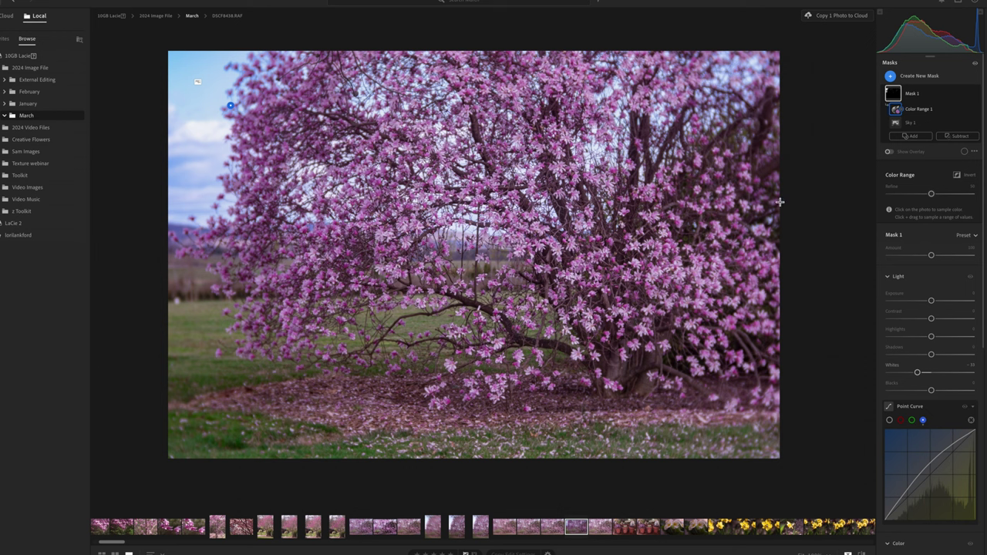
{"action": "left_click_drag", "start_coordinate": [931, 196], "coordinate": [940, 196]}
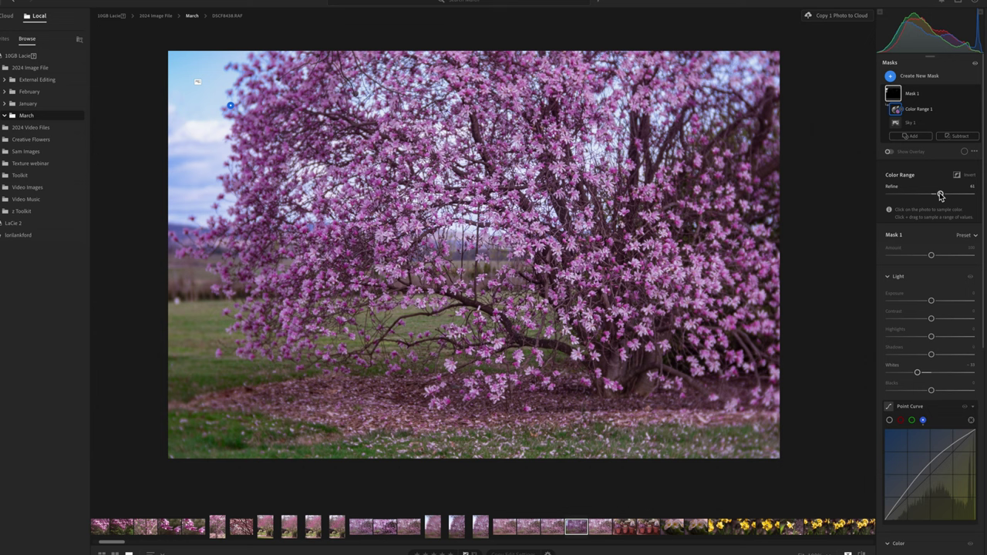
Create a new Color Range mask sampled on the tree branches and narrow its Refine.
{"action": "left_click", "coordinate": [890, 76]}
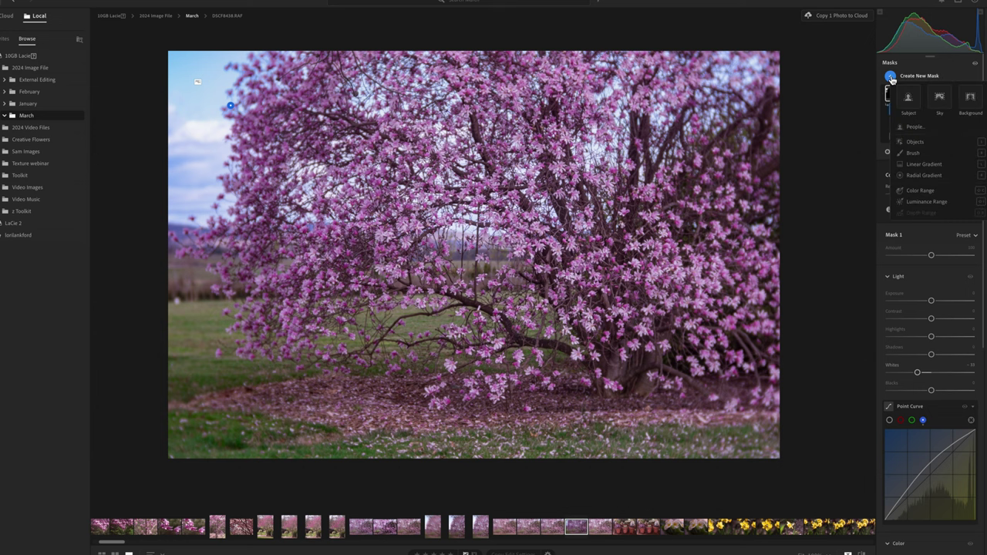
{"action": "left_click", "coordinate": [922, 192]}
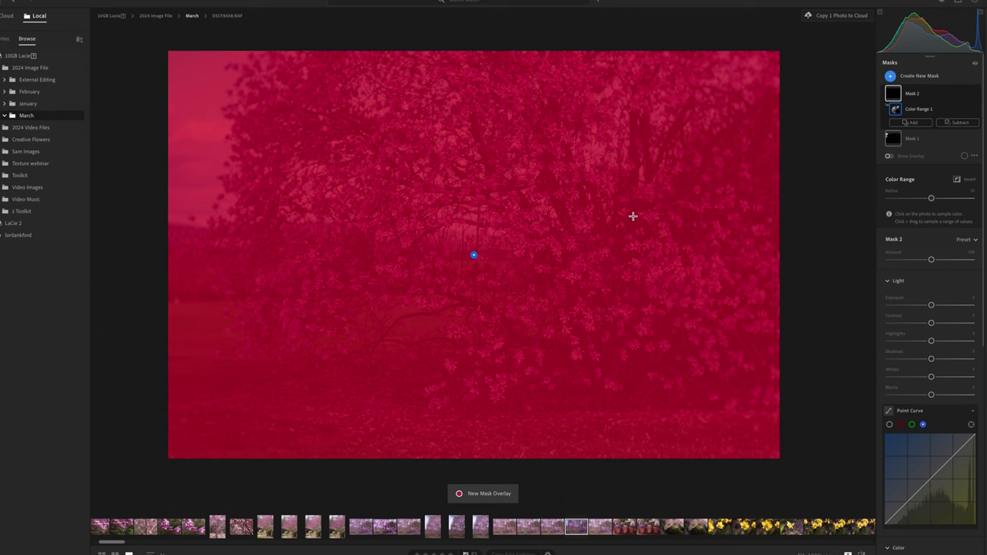
{"action": "left_click", "coordinate": [632, 216]}
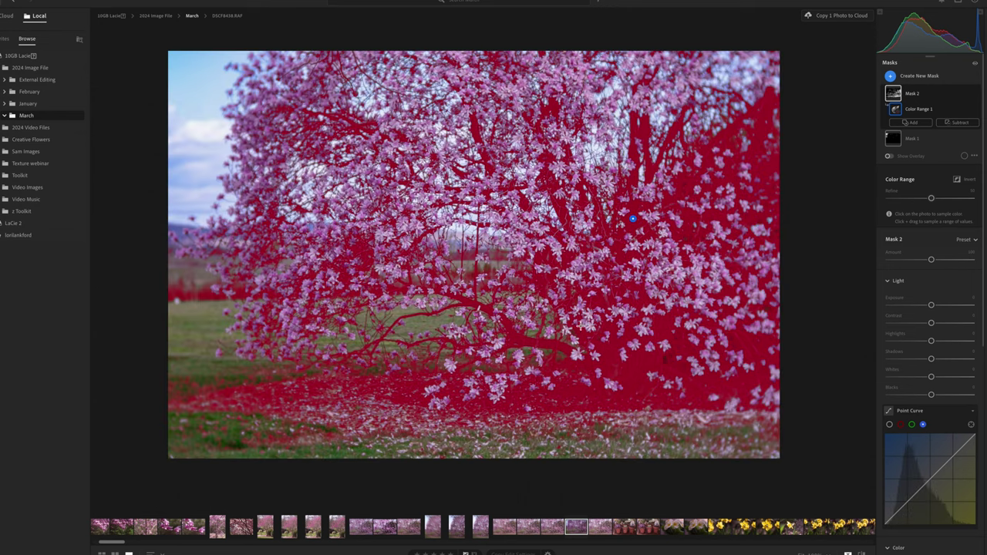
{"action": "left_click", "coordinate": [525, 344]}
{"action": "left_click", "coordinate": [515, 337]}
{"action": "left_click_drag", "start_coordinate": [930, 198], "coordinate": [904, 204]}
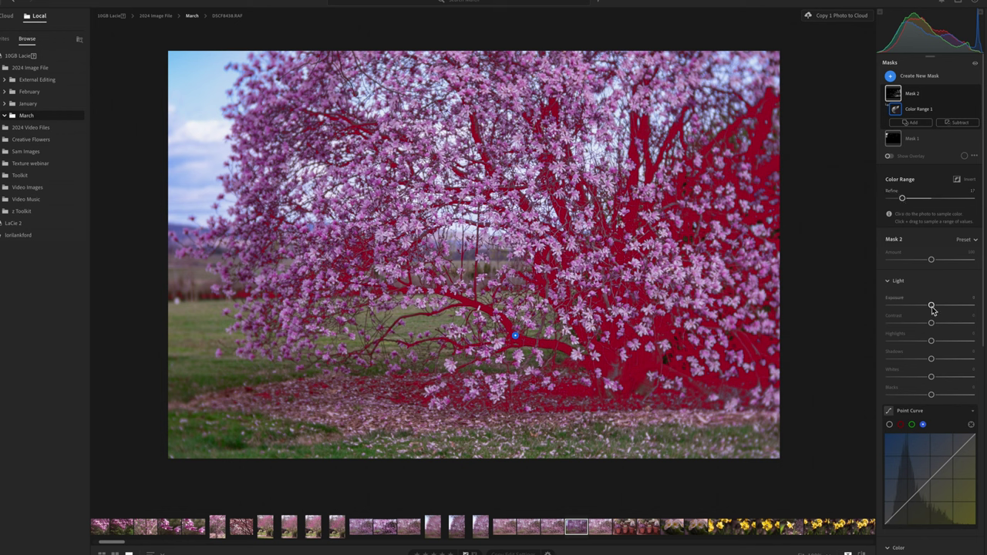
Raise the branch mask's exposure and contrast, lower blacks to -31, and add an RGB S-curve.
{"action": "left_click_drag", "start_coordinate": [931, 307], "coordinate": [936, 307]}
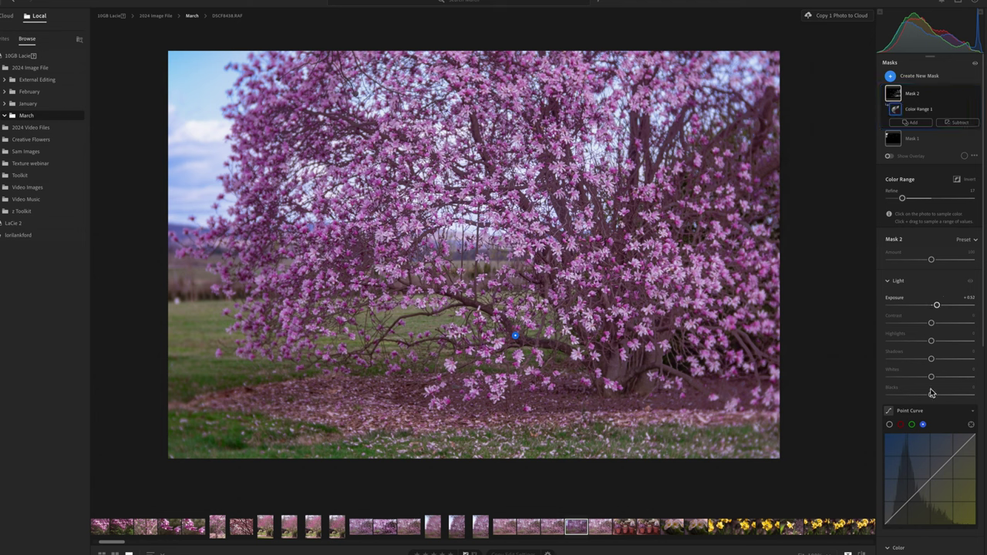
{"action": "left_click_drag", "start_coordinate": [931, 397], "coordinate": [919, 397]}
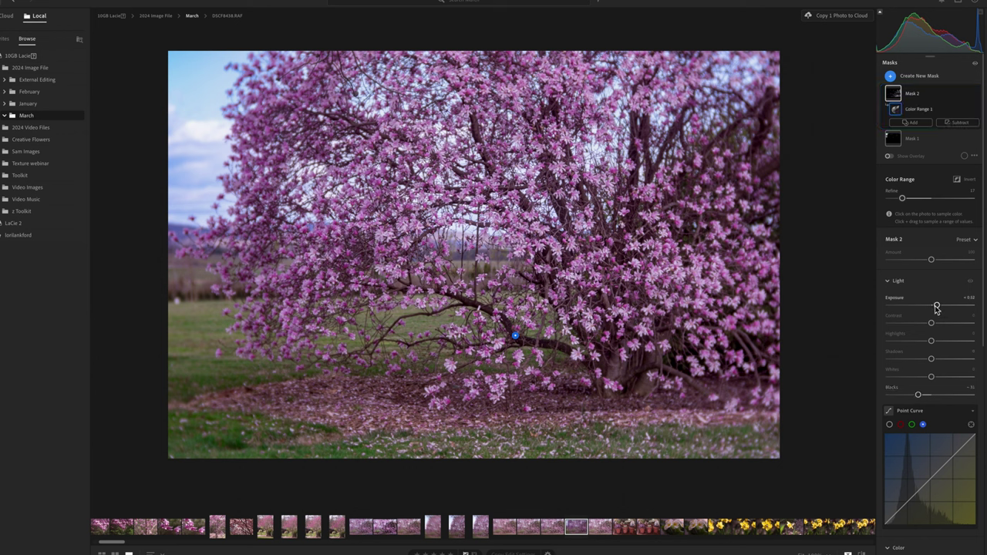
{"action": "left_click_drag", "start_coordinate": [931, 324], "coordinate": [939, 307]}
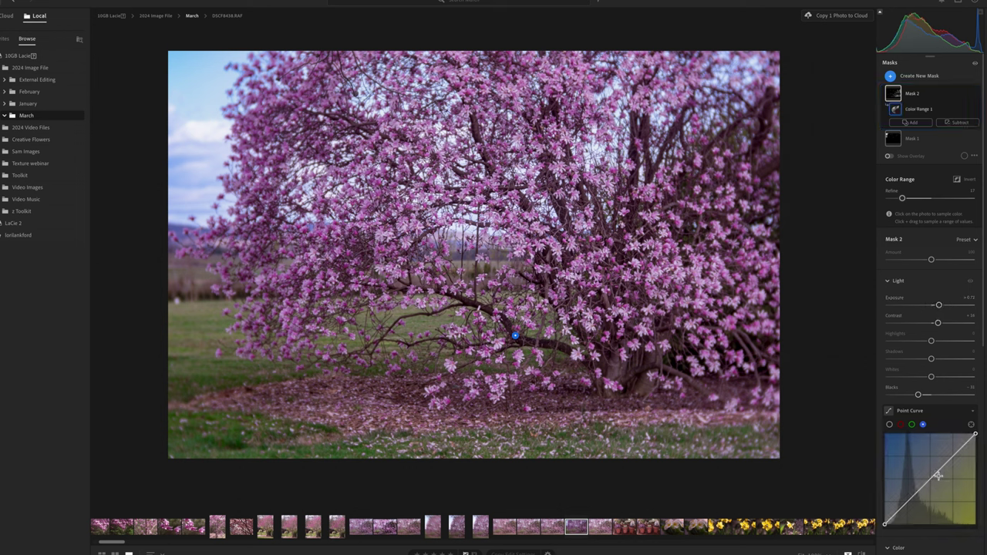
{"action": "left_click", "coordinate": [889, 424]}
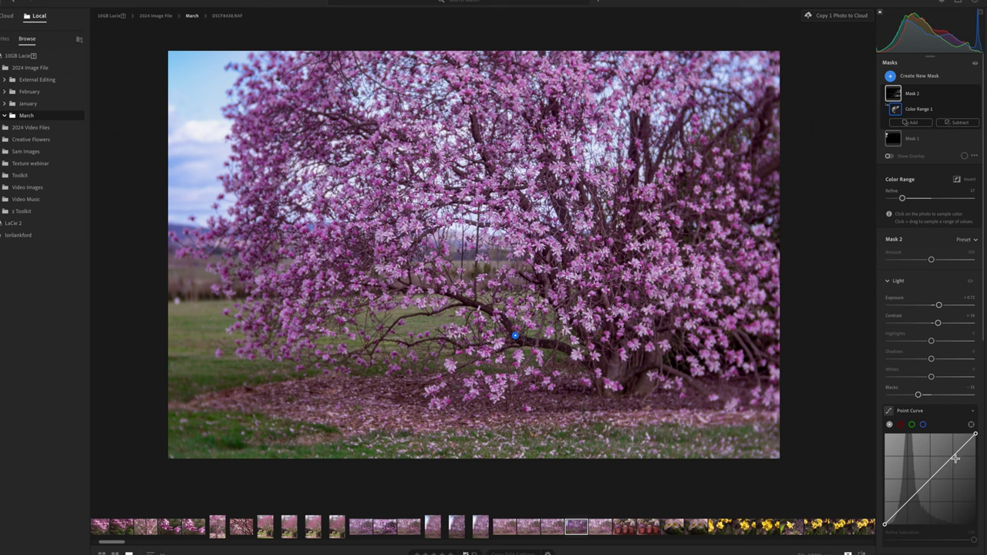
{"action": "left_click_drag", "start_coordinate": [950, 457], "coordinate": [949, 454]}
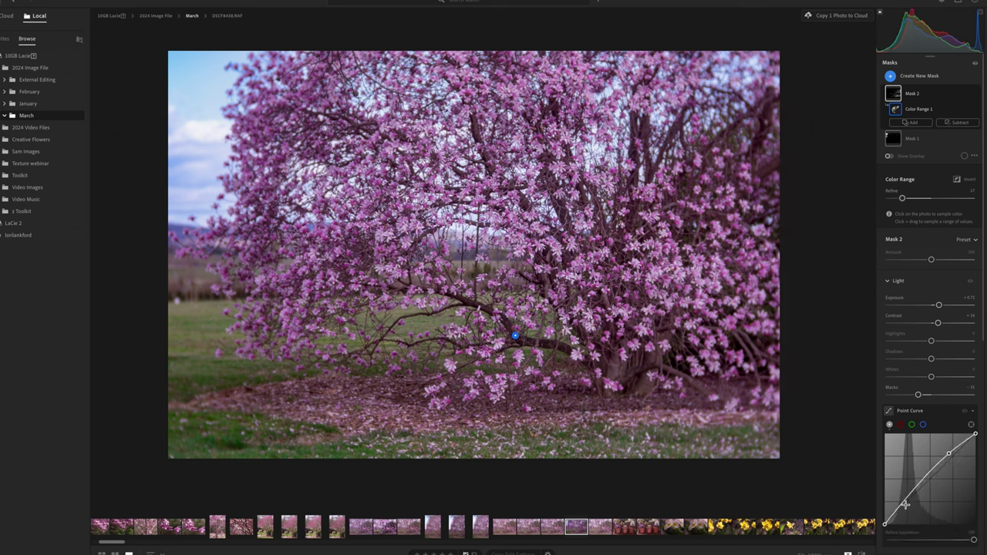
{"action": "left_click_drag", "start_coordinate": [905, 499], "coordinate": [908, 505]}
Add texture and clarity to the branch mask and push exposure to about +0.89.
{"action": "scroll", "coordinate": [908, 505], "scroll_direction": "down", "scroll_amount": 6}
{"action": "scroll", "coordinate": [908, 506], "scroll_direction": "down", "scroll_amount": 5}
{"action": "left_click", "coordinate": [943, 458]}
{"action": "left_click", "coordinate": [941, 476]}
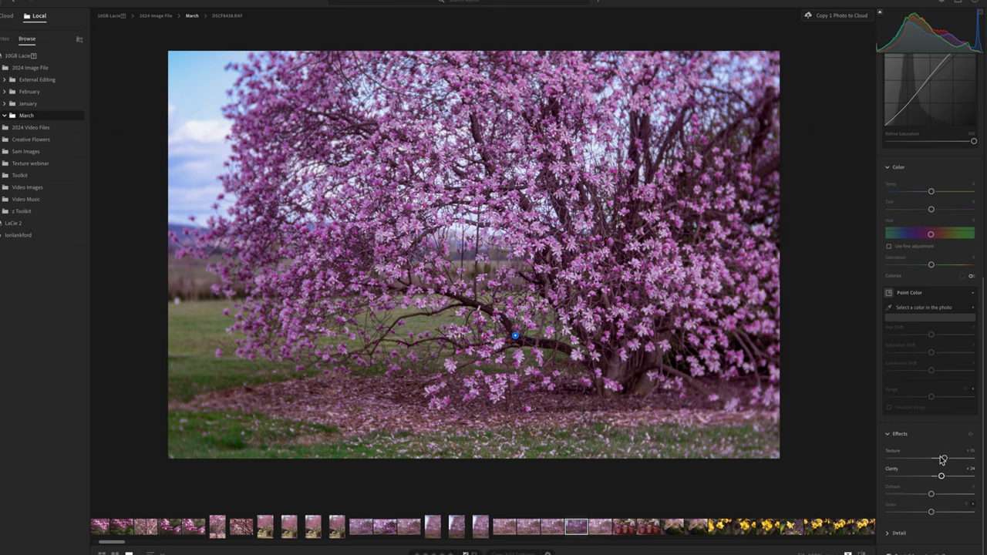
{"action": "scroll", "coordinate": [935, 378], "scroll_direction": "up", "scroll_amount": 10}
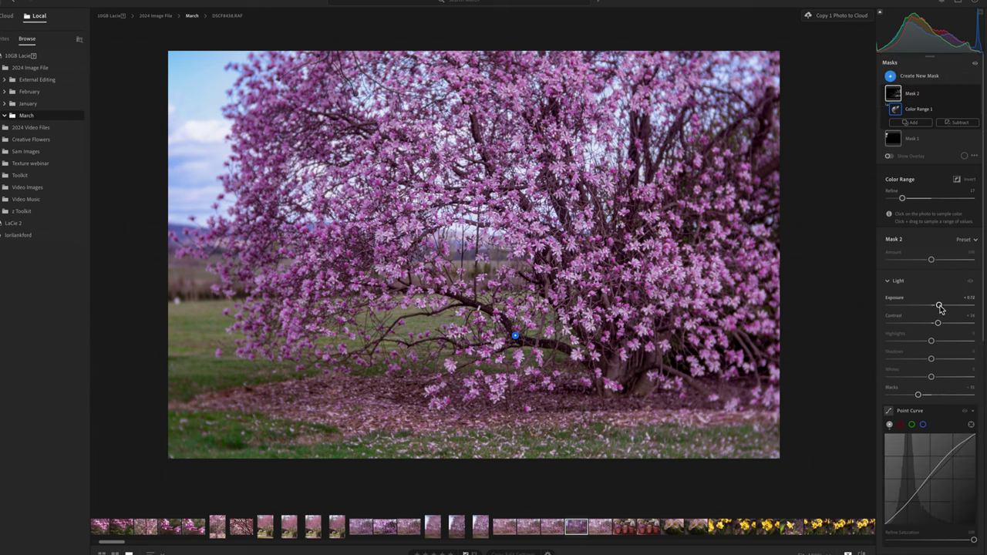
{"action": "left_click_drag", "start_coordinate": [938, 305], "coordinate": [940, 309]}
{"action": "key", "text": "backslash"}
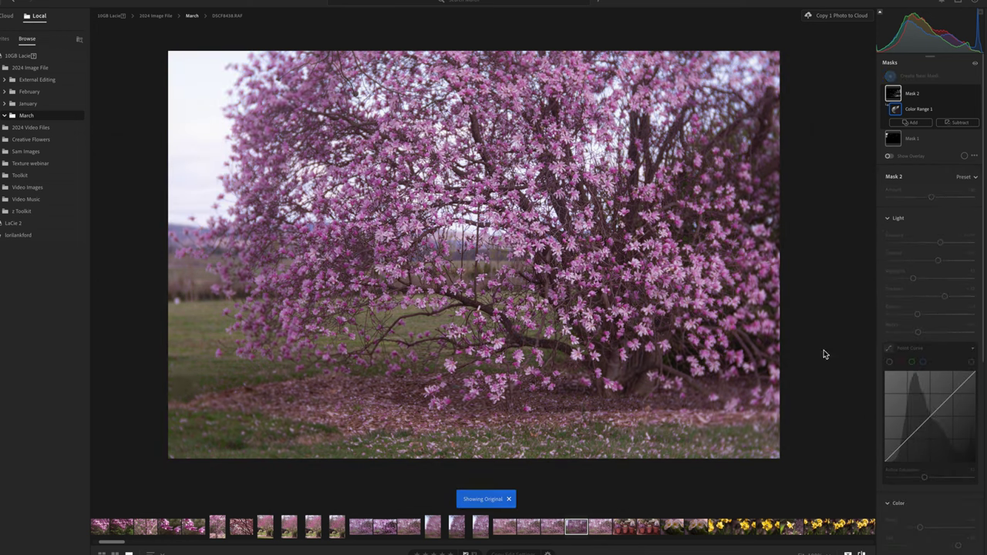
{"action": "key", "text": "backslash"}
{"action": "key", "text": "backslash"}
{"action": "key", "text": "backslash"}
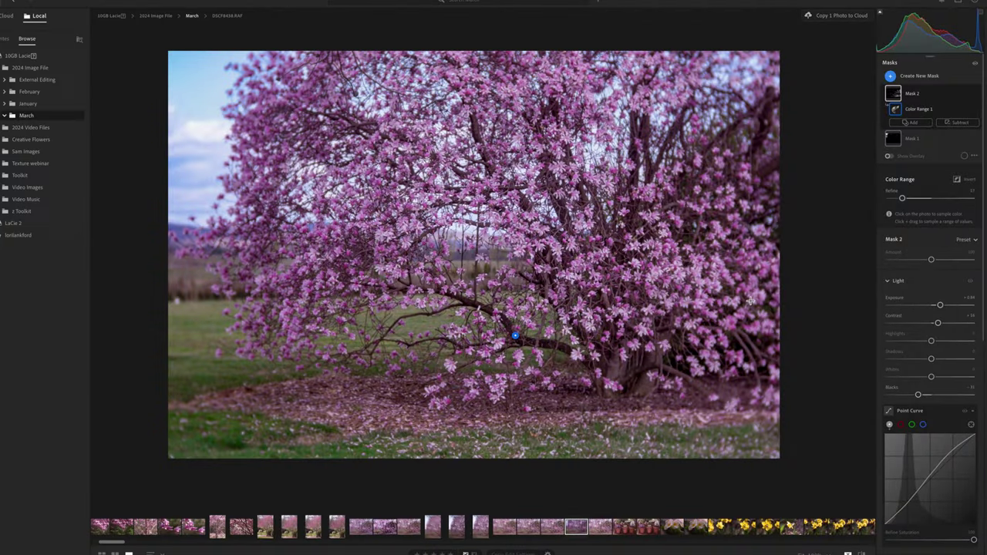
Add a Color Range mask sampled on a pink blossom and raise its exposure to about +0.44.
{"action": "left_click", "coordinate": [890, 76]}
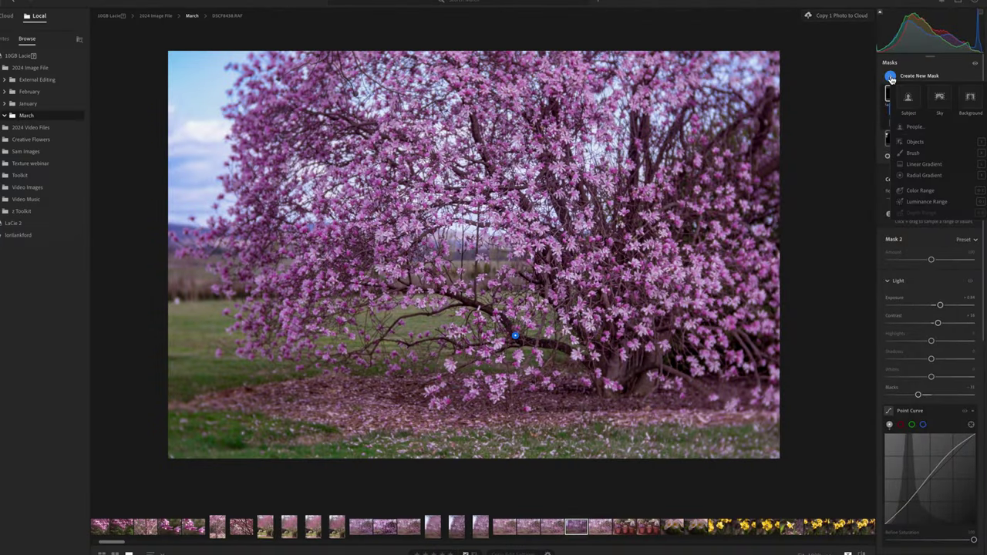
{"action": "left_click", "coordinate": [924, 190]}
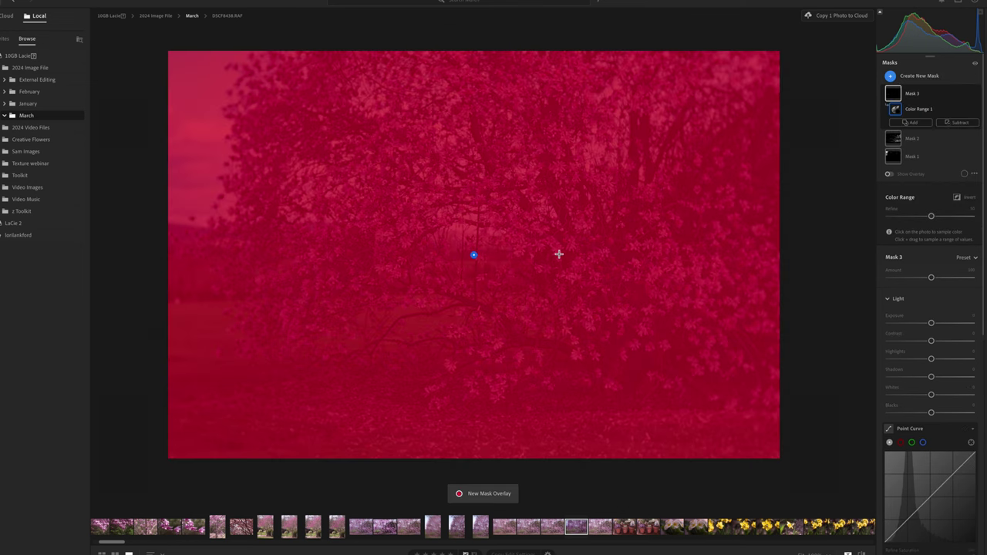
{"action": "left_click", "coordinate": [559, 254]}
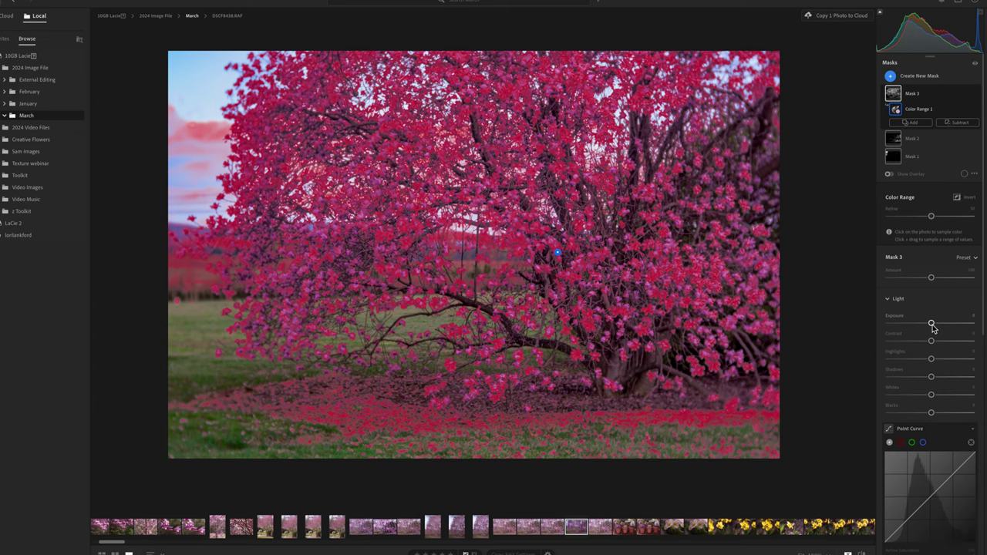
{"action": "left_click_drag", "start_coordinate": [932, 328], "coordinate": [937, 327]}
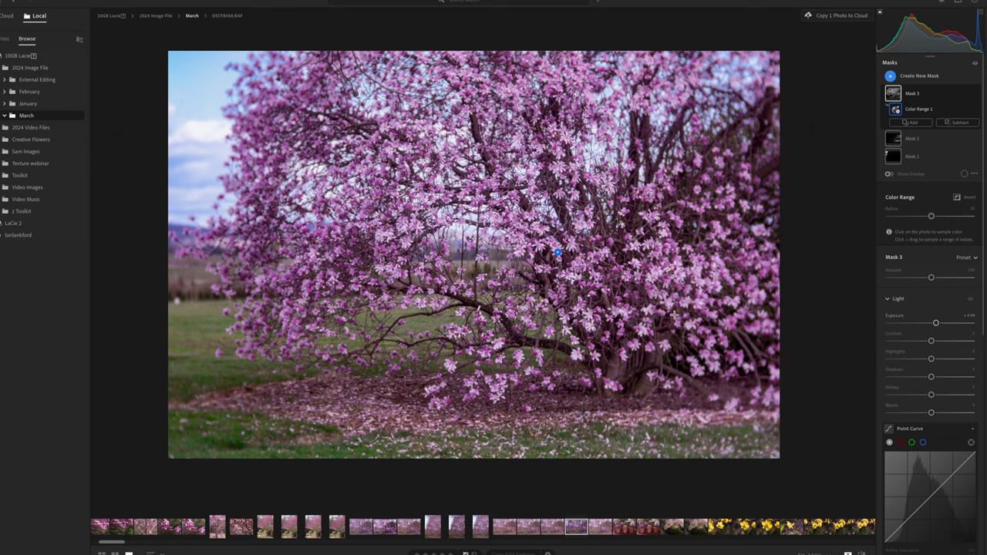
Send the magnolia photo DSCF8438 from Lightroom to Photoshop as DSCF8438-Edit.tif via Edit in Photoshop.
{"action": "right_click", "coordinate": [644, 321]}
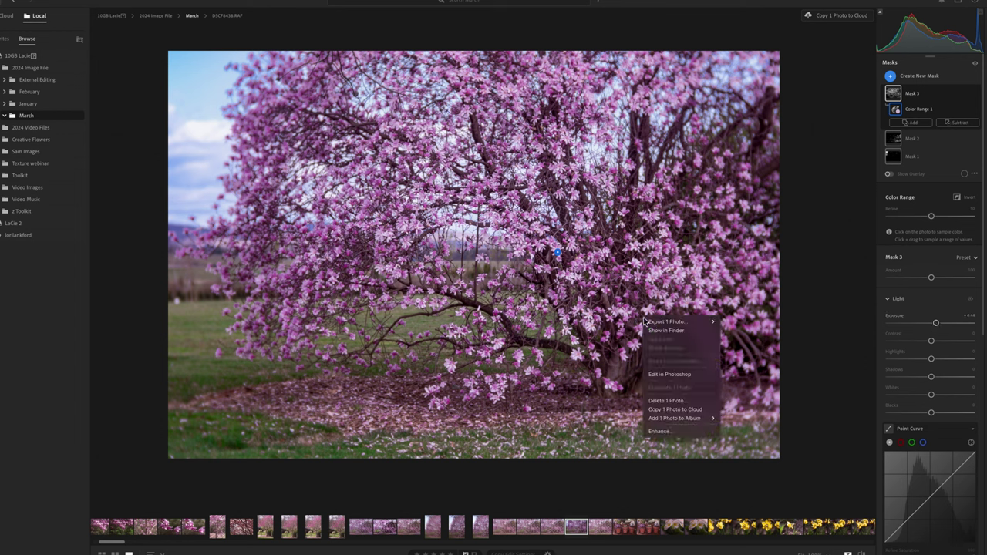
{"action": "left_click", "coordinate": [676, 376]}
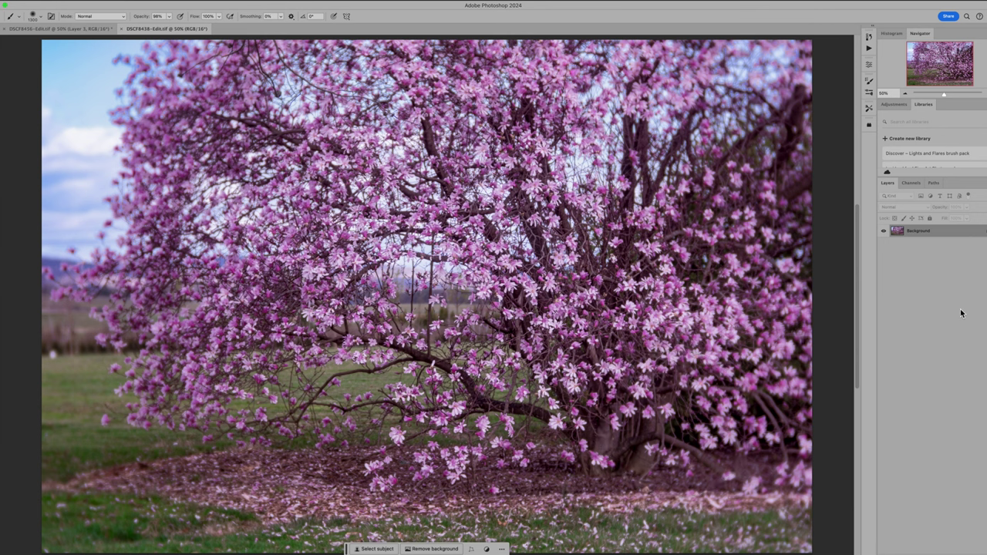
Duplicate the photo layer and spot-heal two distant fence posts, toggling the layer to compare.
{"action": "key", "text": "super+j"}
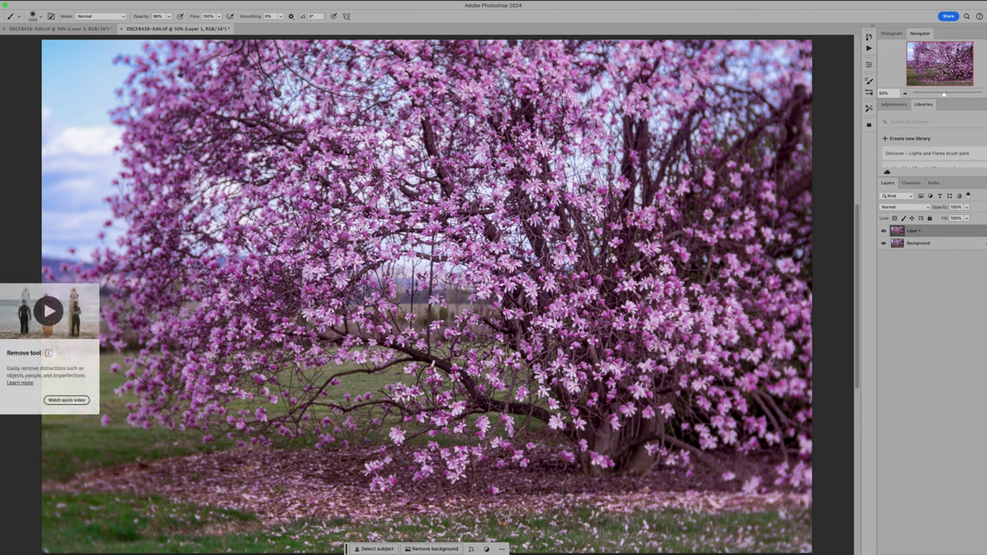
{"action": "key", "text": "j"}
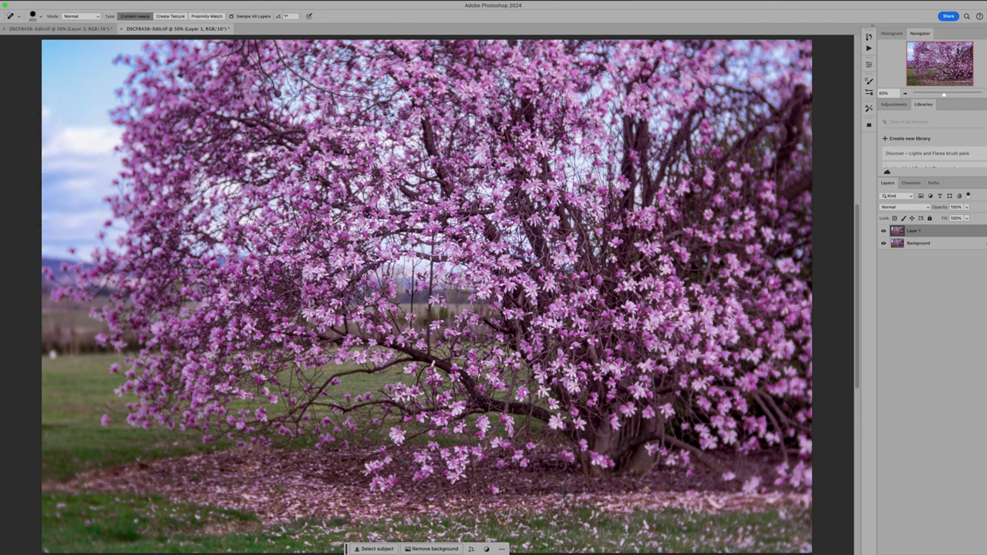
{"action": "key", "text": "bracketleft"}
{"action": "key", "text": "bracketleft"}
{"action": "key", "text": "bracketleft"}
{"action": "key", "text": "bracketleft"}
{"action": "key", "text": "bracketleft"}
{"action": "key", "text": "bracketleft"}
{"action": "key", "text": "bracketleft"}
{"action": "key", "text": "bracketleft"}
{"action": "key", "text": "bracketleft"}
{"action": "mouse_move", "coordinate": [414, 261]}
{"action": "left_mouse_down"}
{"action": "mouse_move", "coordinate": [414, 289]}
{"action": "mouse_move", "coordinate": [412, 272]}
{"action": "mouse_move", "coordinate": [412, 310]}
{"action": "left_mouse_up"}
{"action": "left_click_drag", "start_coordinate": [430, 259], "coordinate": [429, 354]}
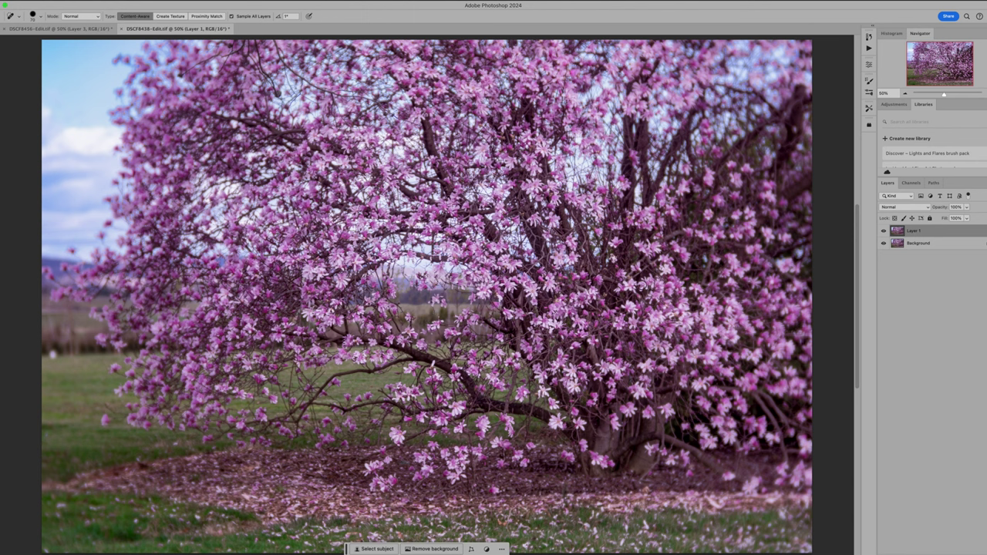
{"action": "left_click", "coordinate": [883, 231]}
{"action": "left_click", "coordinate": [883, 231]}
On a new layer copy, clone-stamp petal litter over the lower-left and bottom grass.
{"action": "key", "text": "super+j"}
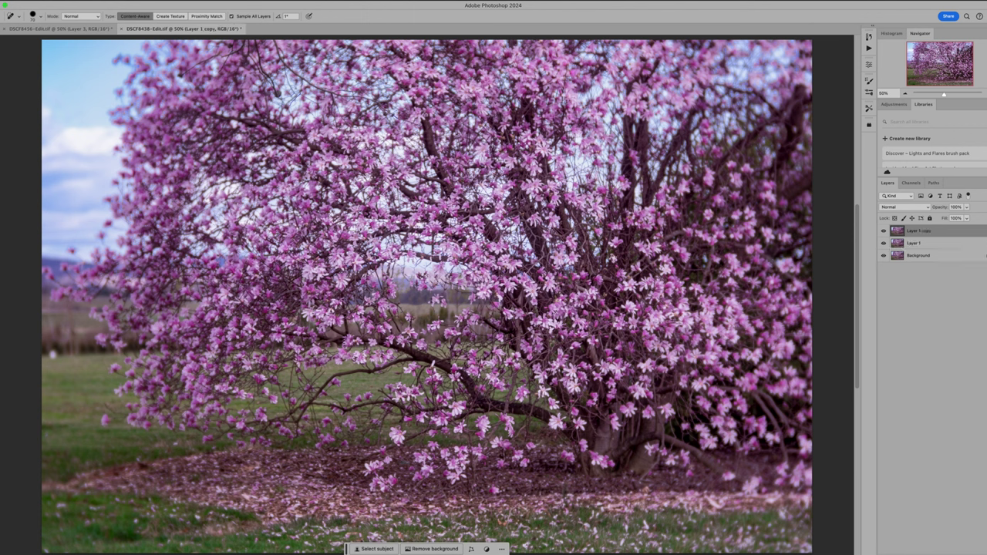
{"action": "key", "text": "s"}
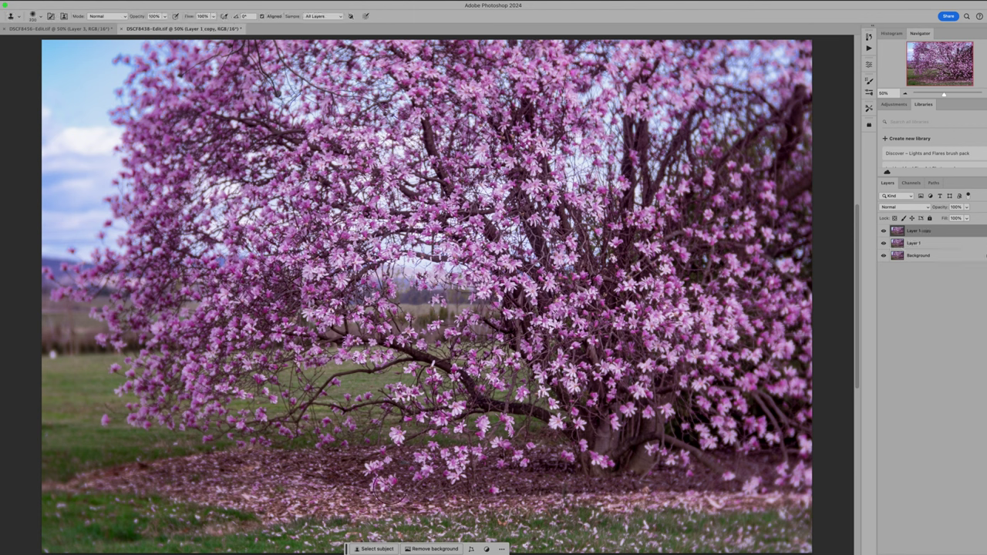
{"action": "left_click", "coordinate": [386, 483], "text": "alt"}
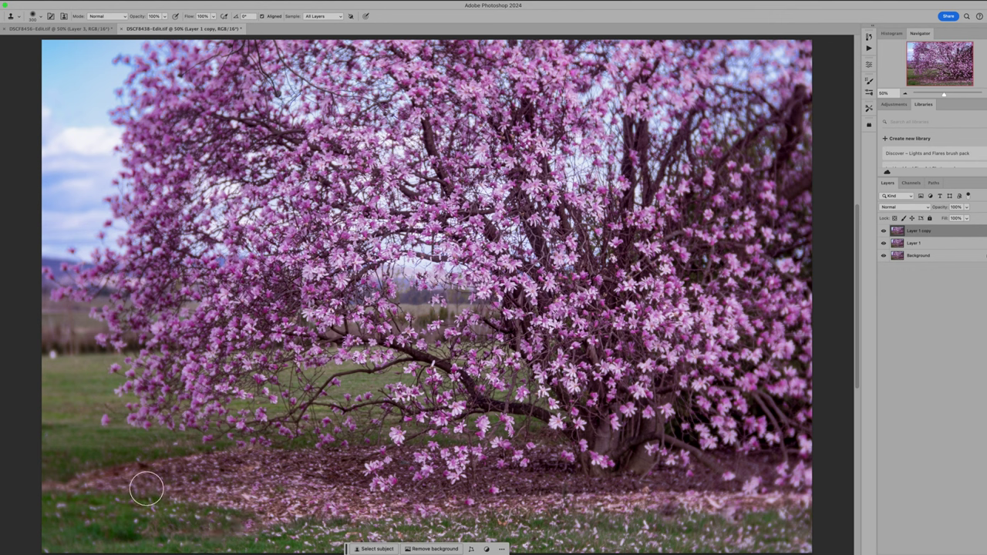
{"action": "left_click", "coordinate": [161, 475], "text": "alt"}
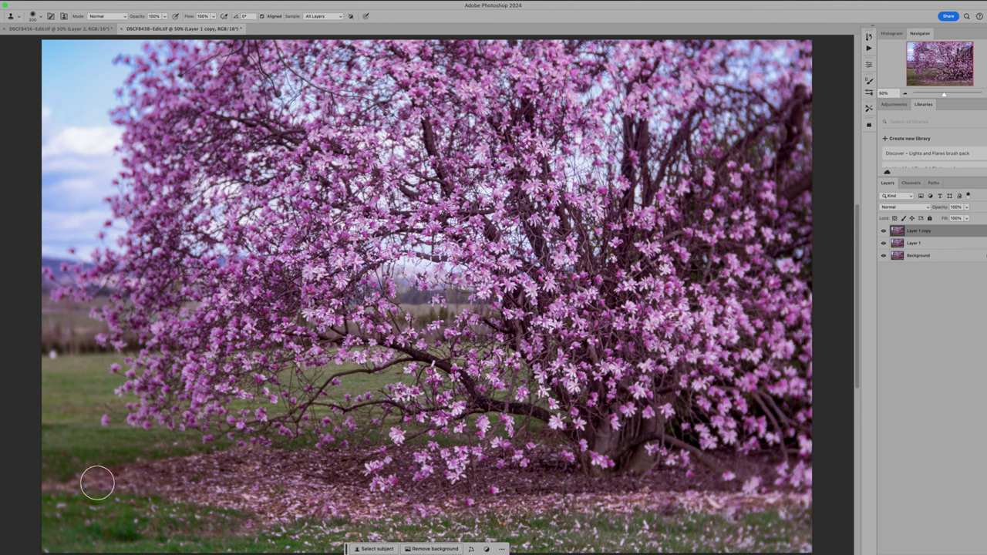
{"action": "mouse_move", "coordinate": [83, 484]}
{"action": "left_mouse_down"}
{"action": "mouse_move", "coordinate": [49, 480]}
{"action": "mouse_move", "coordinate": [53, 488]}
{"action": "left_mouse_up"}
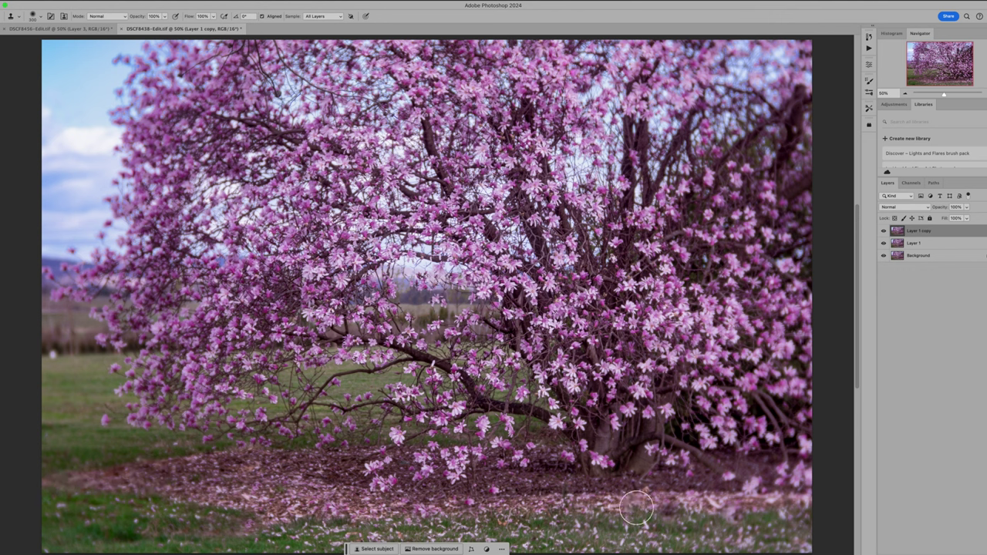
{"action": "left_click_drag", "start_coordinate": [672, 511], "coordinate": [761, 515]}
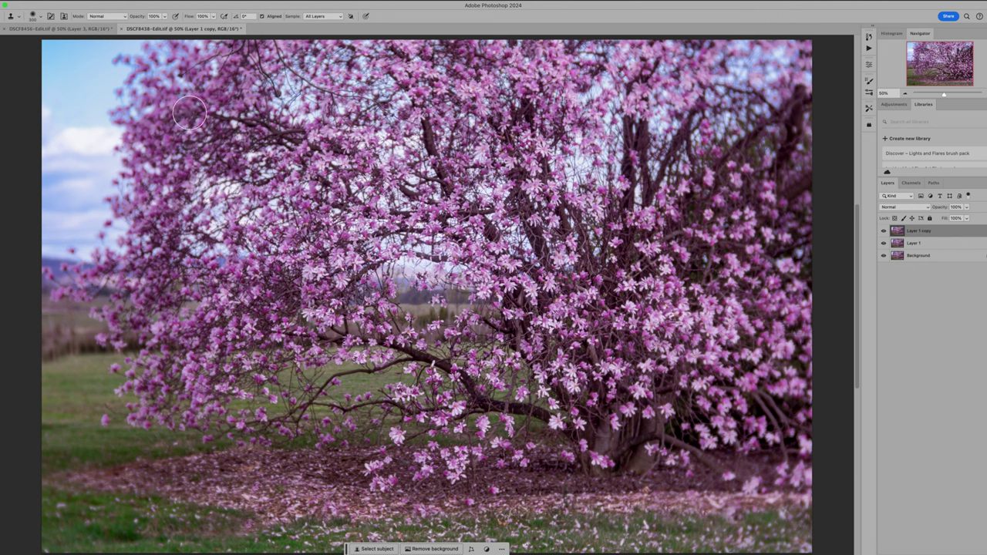
Enlarge the Clone Stamp to 800 and clone over the pink haze at the tree's upper-left.
{"action": "key", "text": "bracketright"}
{"action": "key", "text": "bracketright"}
{"action": "key", "text": "bracketright"}
{"action": "key", "text": "bracketright"}
{"action": "key", "text": "bracketright"}
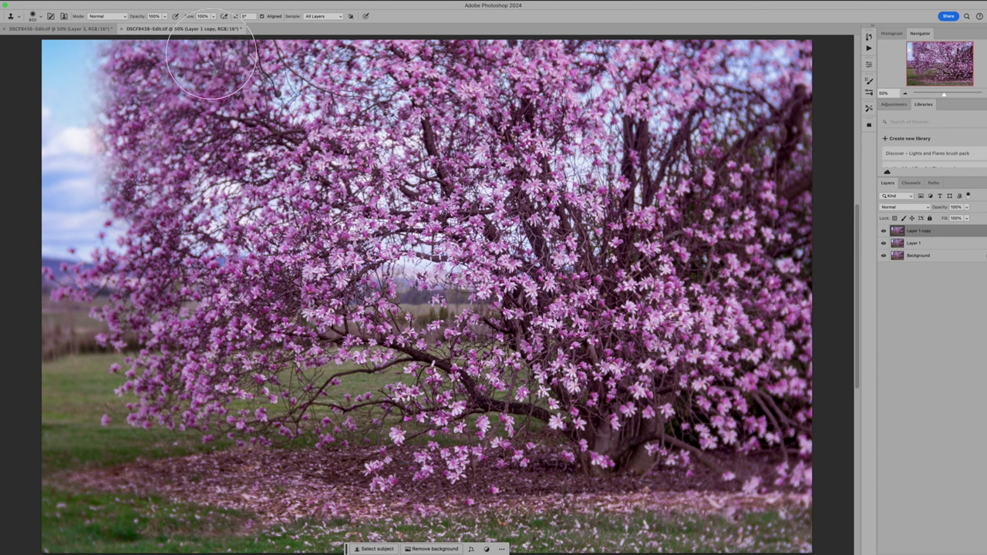
{"action": "left_click", "coordinate": [94, 56]}
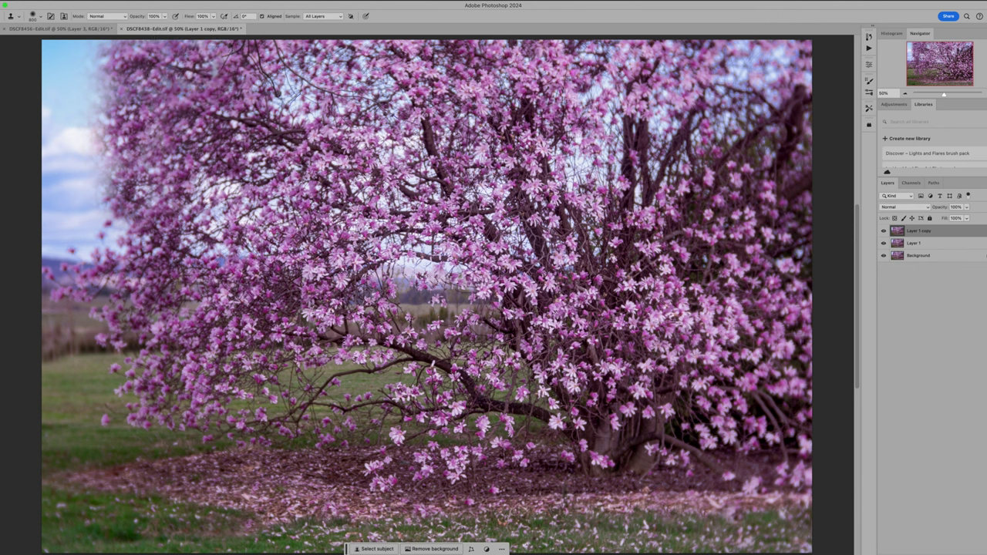
{"action": "key", "text": "e"}
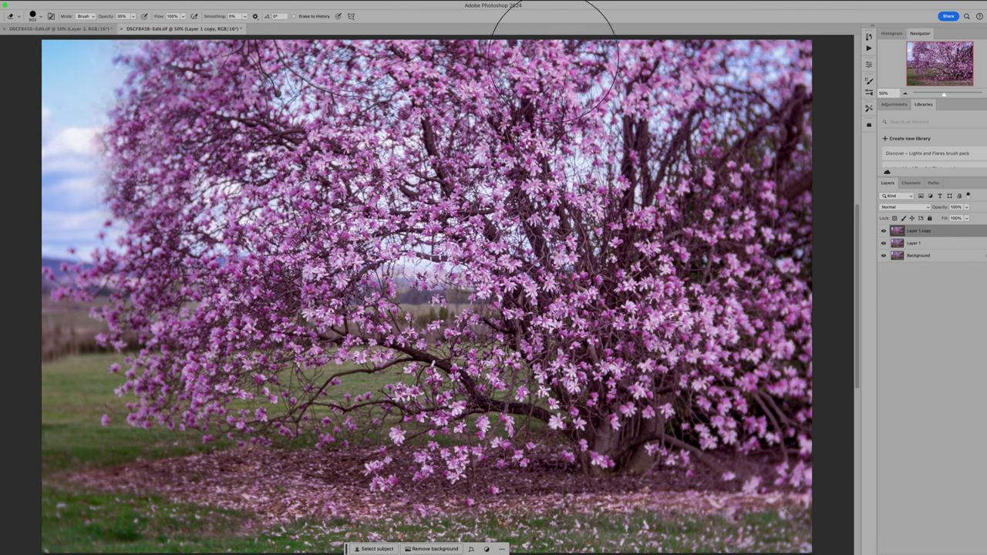
{"action": "key", "text": "s"}
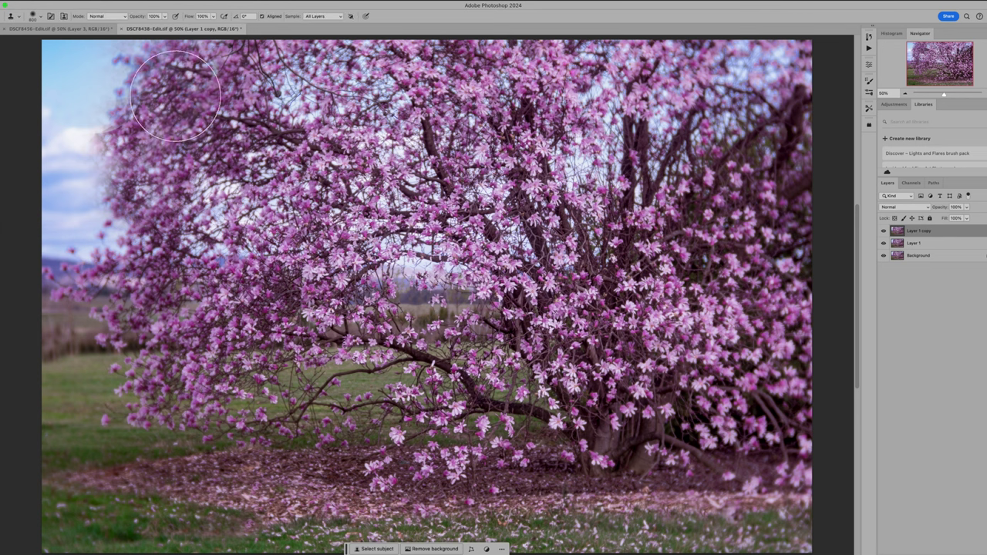
{"action": "mouse_move", "coordinate": [159, 93]}
{"action": "left_mouse_down"}
{"action": "mouse_move", "coordinate": [110, 70]}
{"action": "mouse_move", "coordinate": [126, 67]}
{"action": "mouse_move", "coordinate": [134, 79]}
{"action": "mouse_move", "coordinate": [125, 65]}
{"action": "mouse_move", "coordinate": [132, 134]}
{"action": "left_mouse_up"}
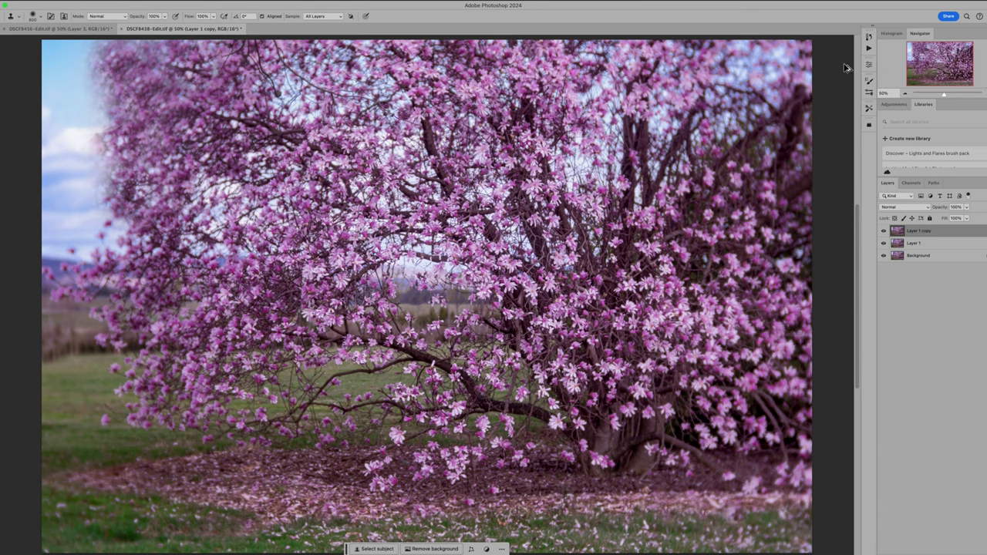
Create Layer 2 on top of Layer 1 copy and fit the image in view.
{"action": "key", "text": "super+shift+alt+n"}
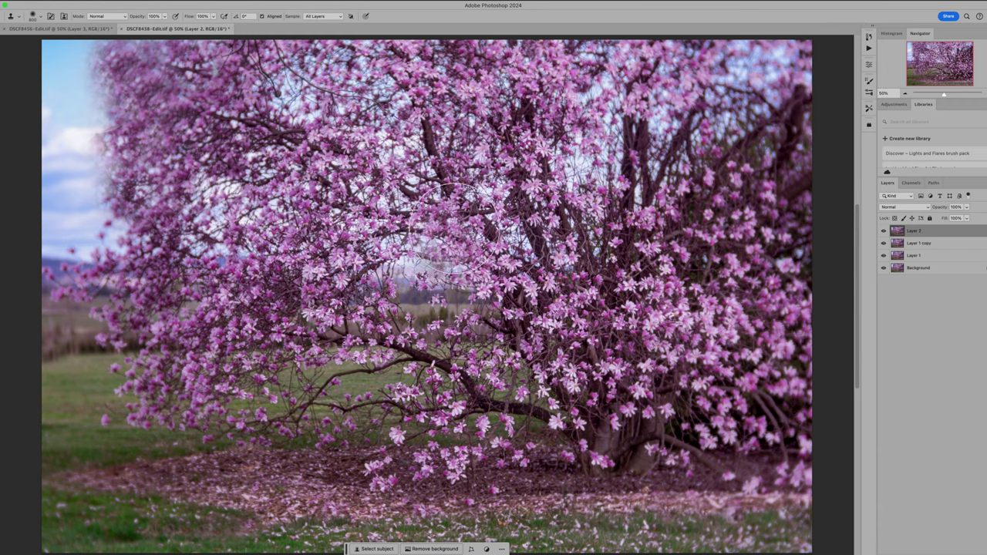
{"action": "scroll", "coordinate": [512, 254], "scroll_direction": "up", "scroll_amount": 2}
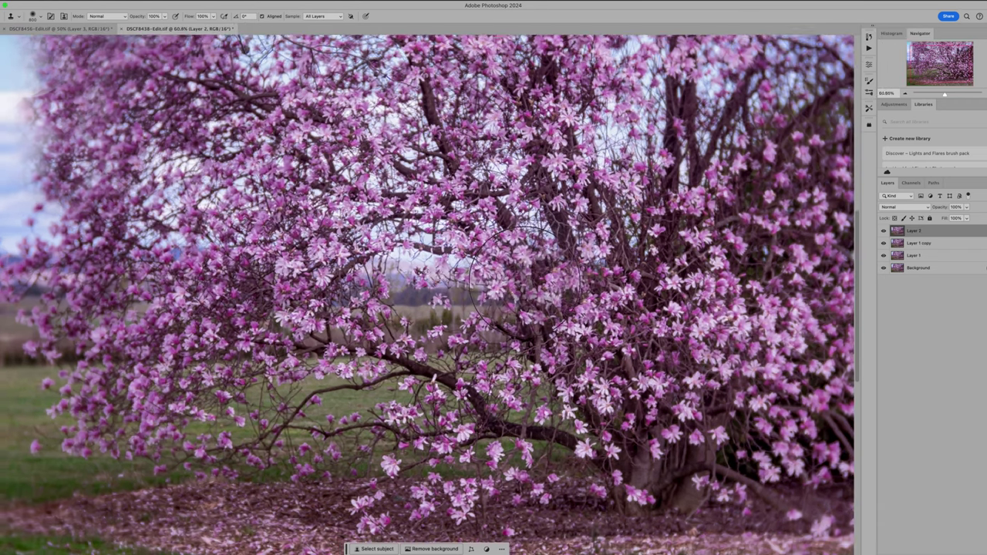
{"action": "scroll", "coordinate": [524, 278], "scroll_direction": "up", "scroll_amount": 1}
{"action": "scroll", "coordinate": [524, 278], "scroll_direction": "down", "scroll_amount": 3}
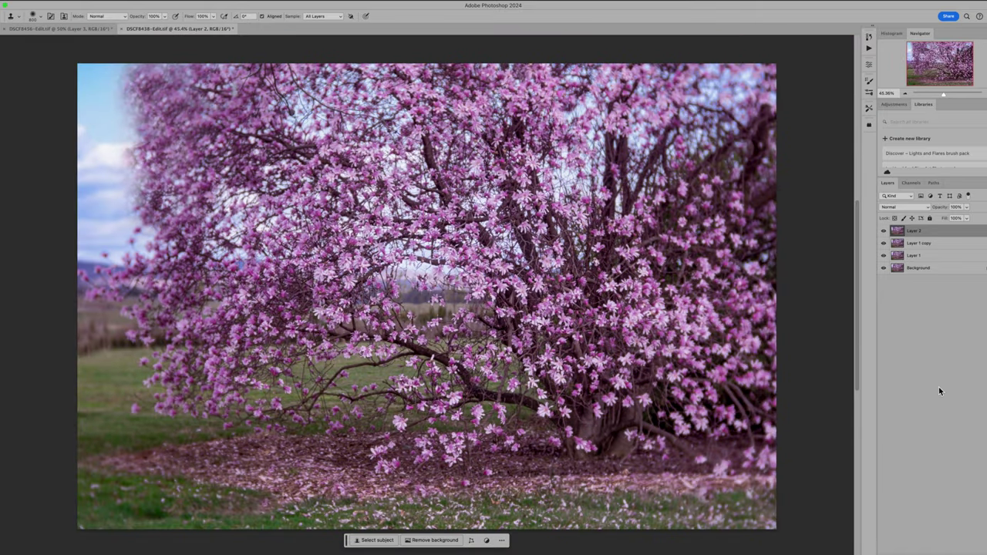
Preview Filter > Pixelate > Mosaic on Layer 2 with cell size raised to 23 square.
{"action": "left_click", "coordinate": [183, 2]}
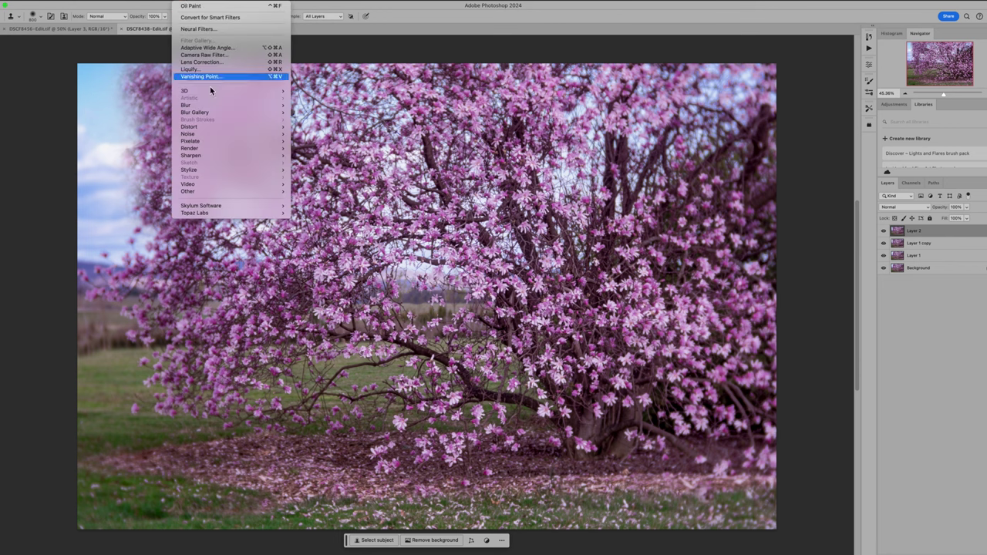
{"action": "mouse_move", "coordinate": [213, 170]}
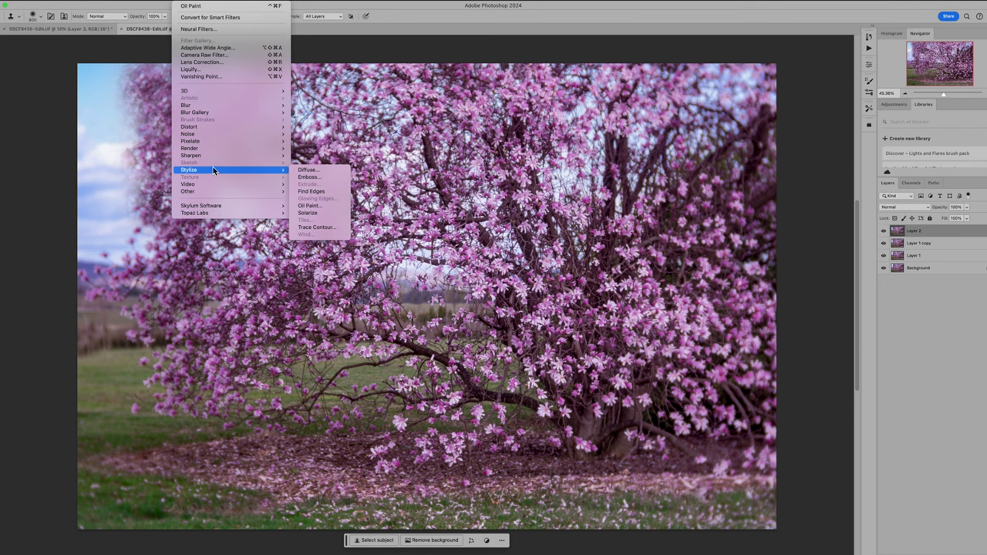
{"action": "mouse_move", "coordinate": [209, 190]}
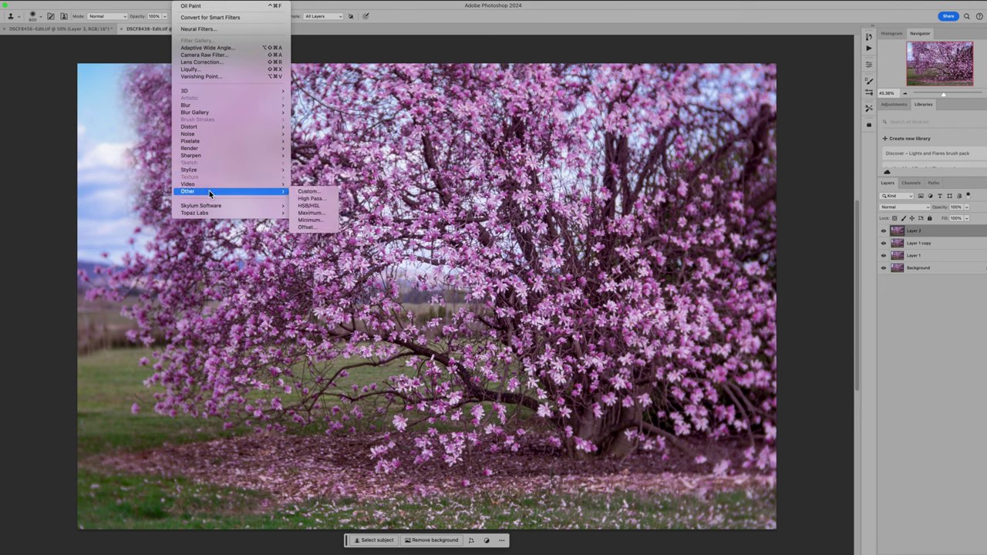
{"action": "mouse_move", "coordinate": [214, 147]}
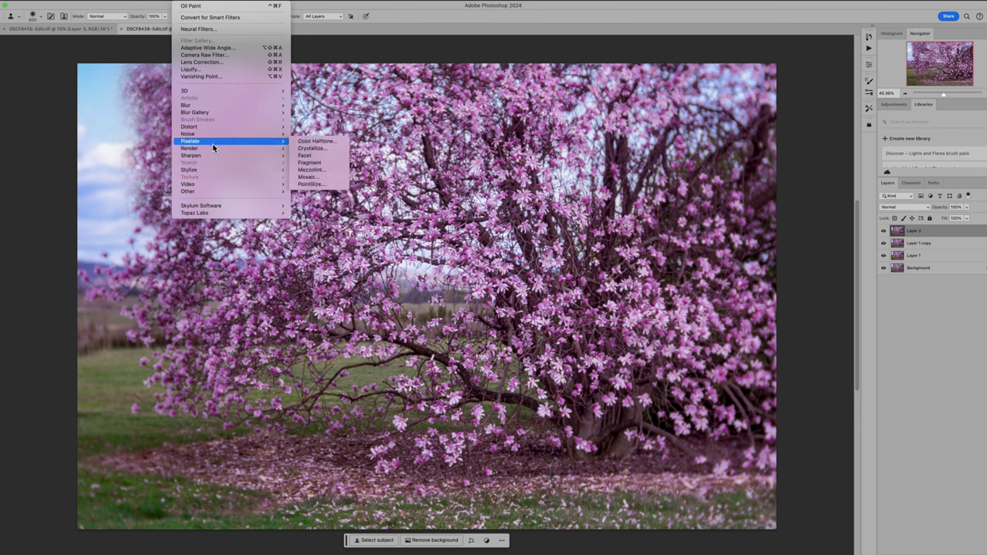
{"action": "left_click", "coordinate": [319, 178]}
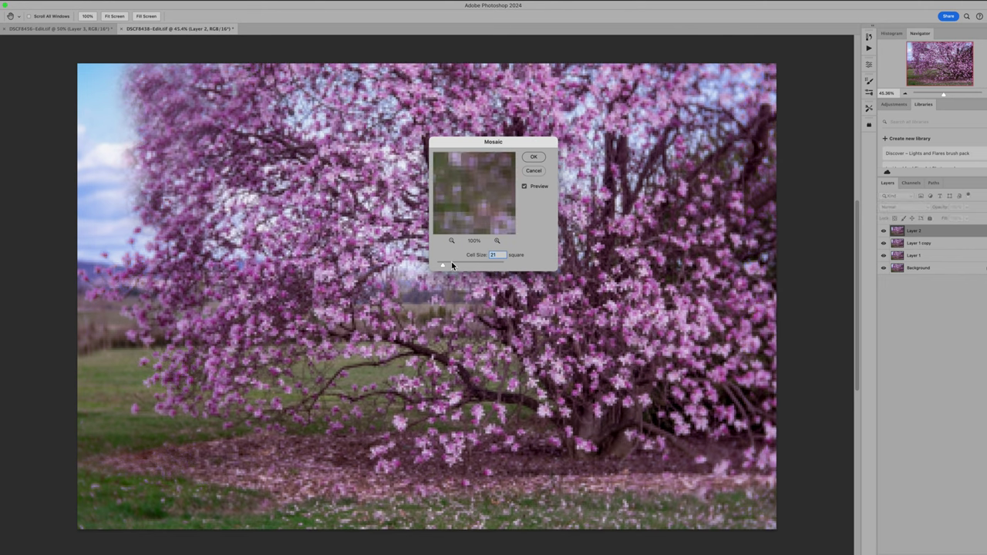
{"action": "left_click_drag", "start_coordinate": [442, 264], "coordinate": [444, 264]}
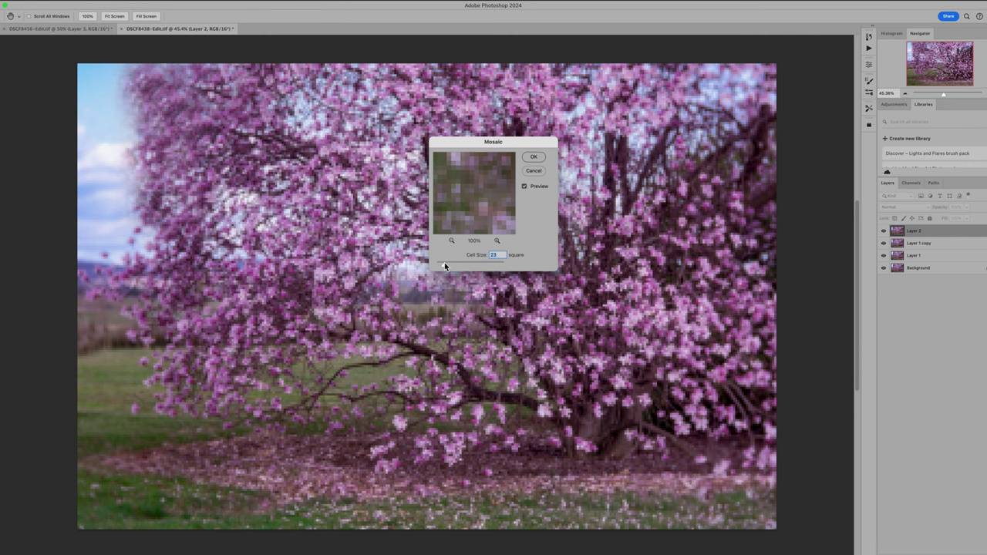
Cancel the Mosaic preview and bring up the Pixelate > Mezzotint filter instead.
{"action": "left_click", "coordinate": [539, 177]}
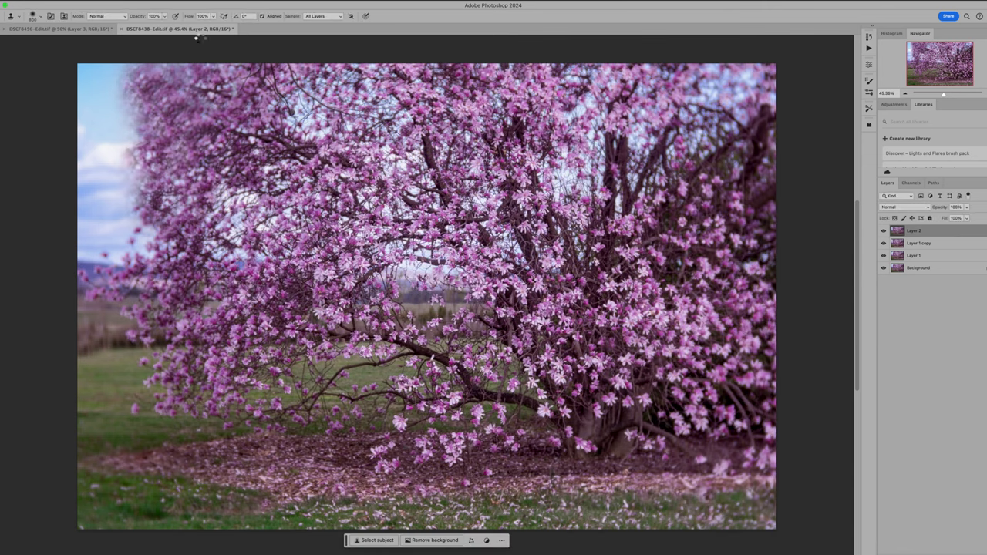
{"action": "left_click", "coordinate": [188, 1]}
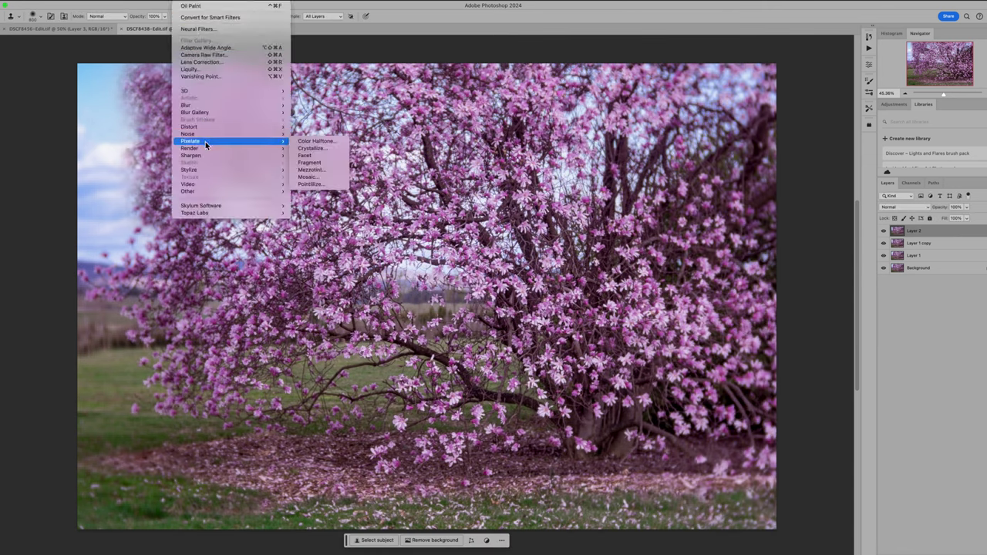
{"action": "left_click", "coordinate": [320, 174]}
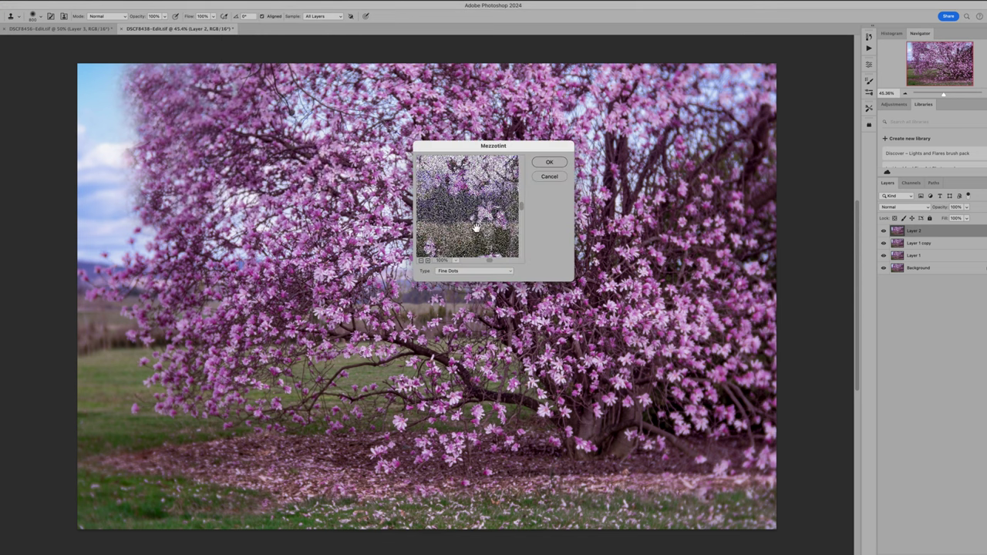
Try Medium Strokes and Medium Lines, then apply Mezzotint with the Short Lines type.
{"action": "left_click", "coordinate": [478, 271]}
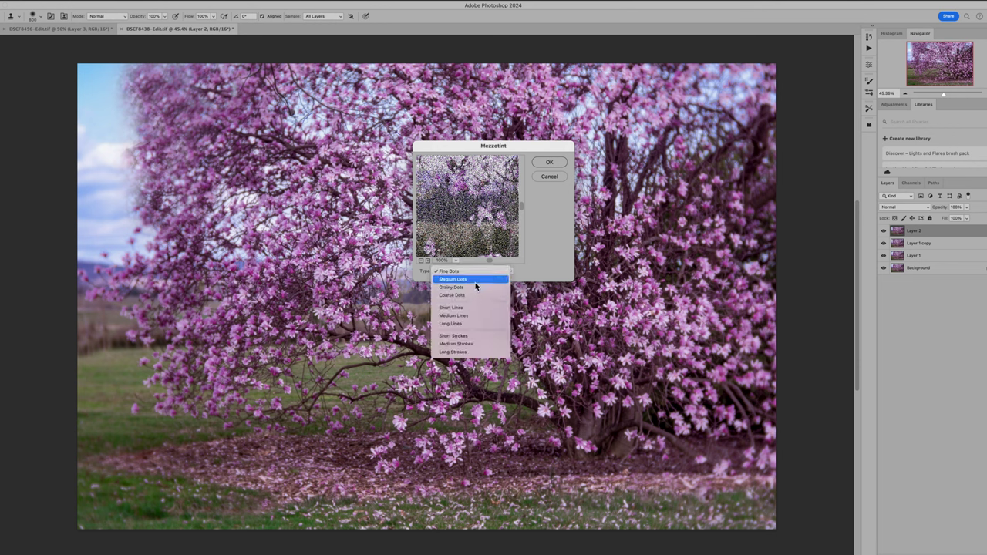
{"action": "left_click", "coordinate": [476, 344]}
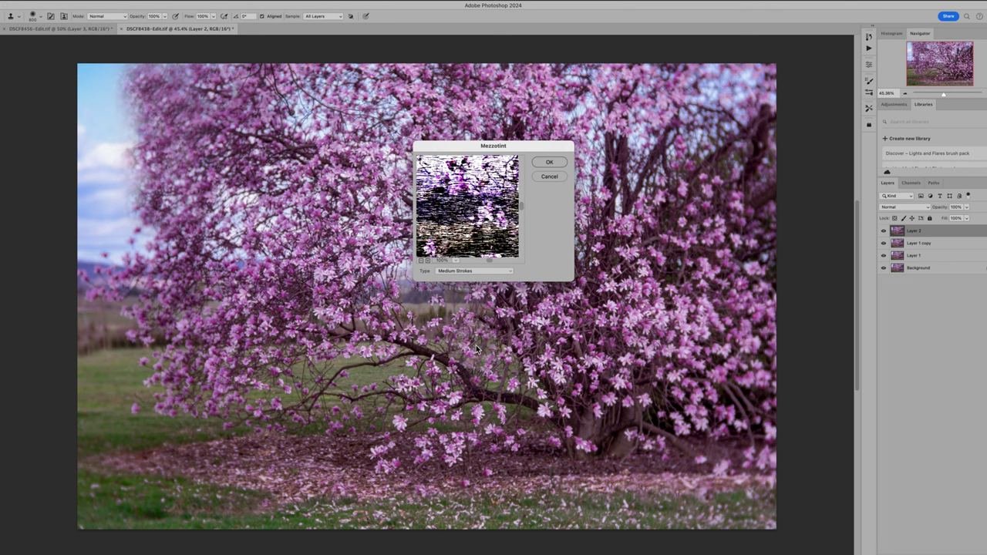
{"action": "left_click", "coordinate": [482, 271]}
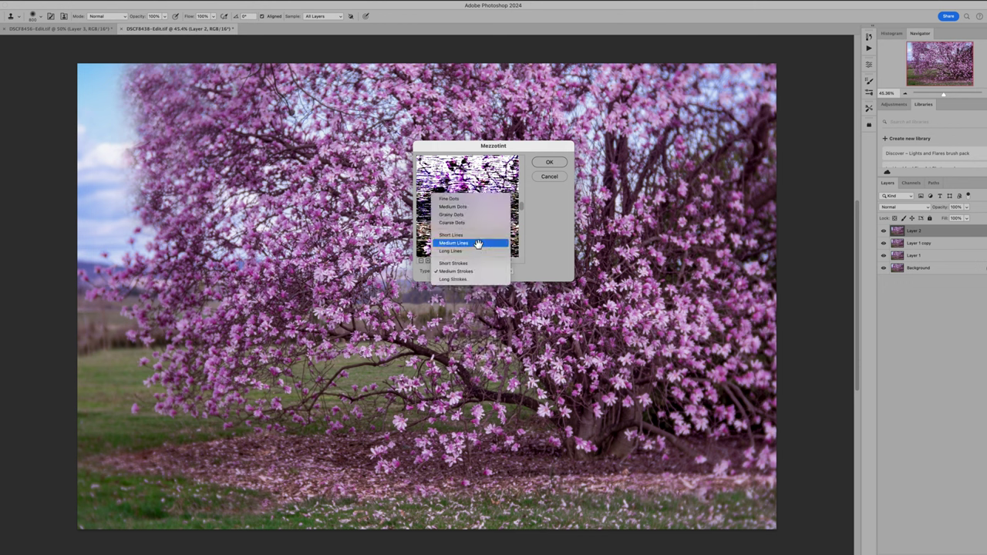
{"action": "left_click", "coordinate": [478, 244]}
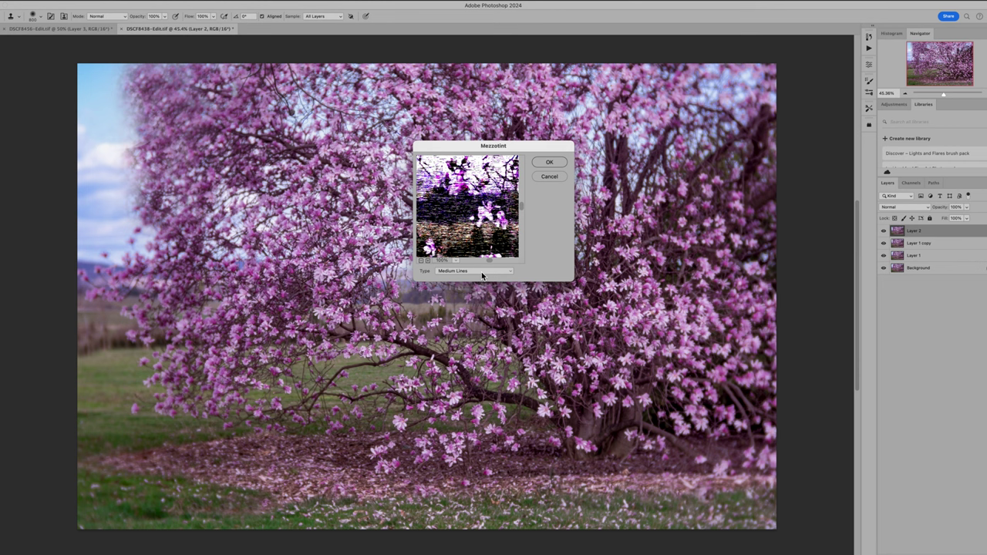
{"action": "left_click", "coordinate": [482, 273]}
{"action": "left_click", "coordinate": [483, 263]}
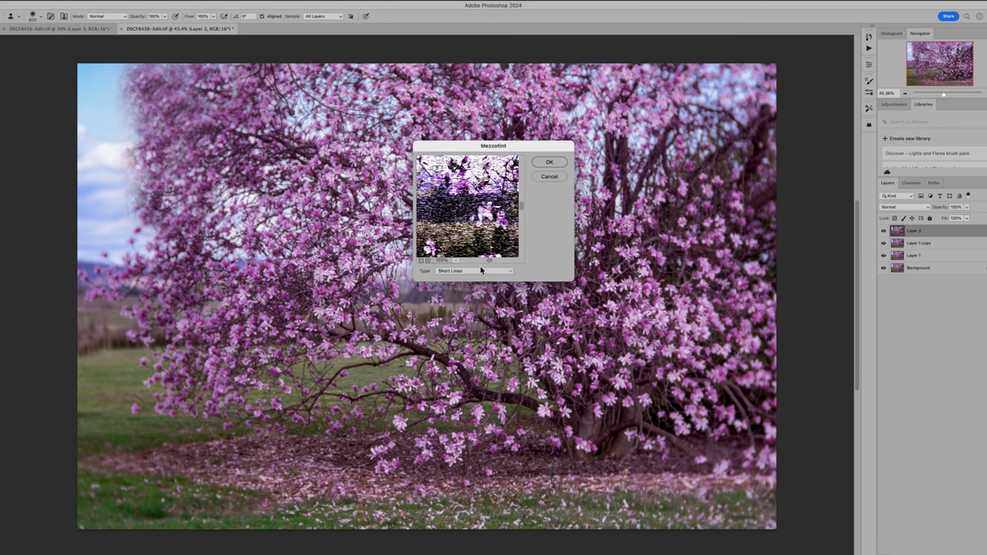
{"action": "left_click", "coordinate": [545, 162]}
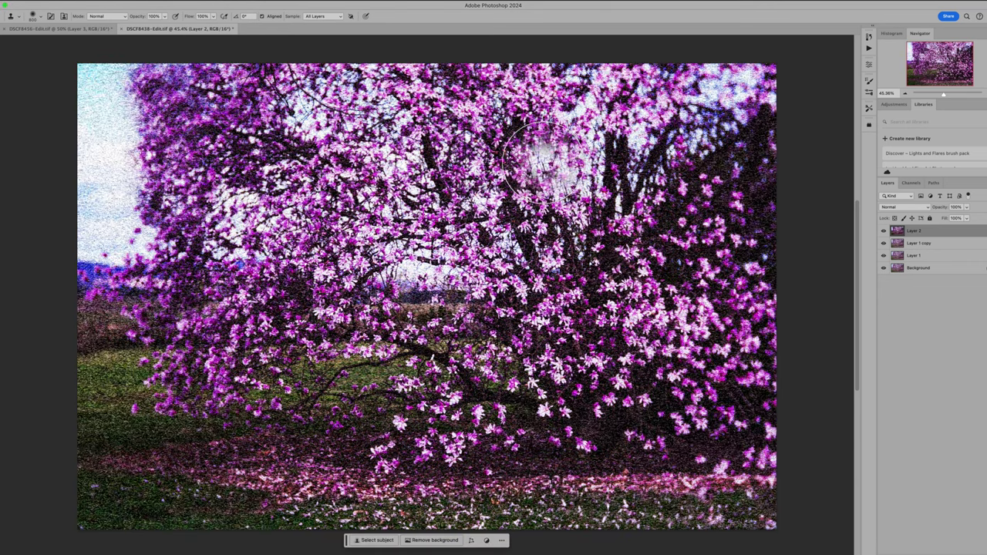
Fade Layer 2 to 55% opacity and add an inverted layer mask hiding the texture.
{"action": "left_click", "coordinate": [966, 207]}
{"action": "left_click_drag", "start_coordinate": [959, 221], "coordinate": [952, 220]}
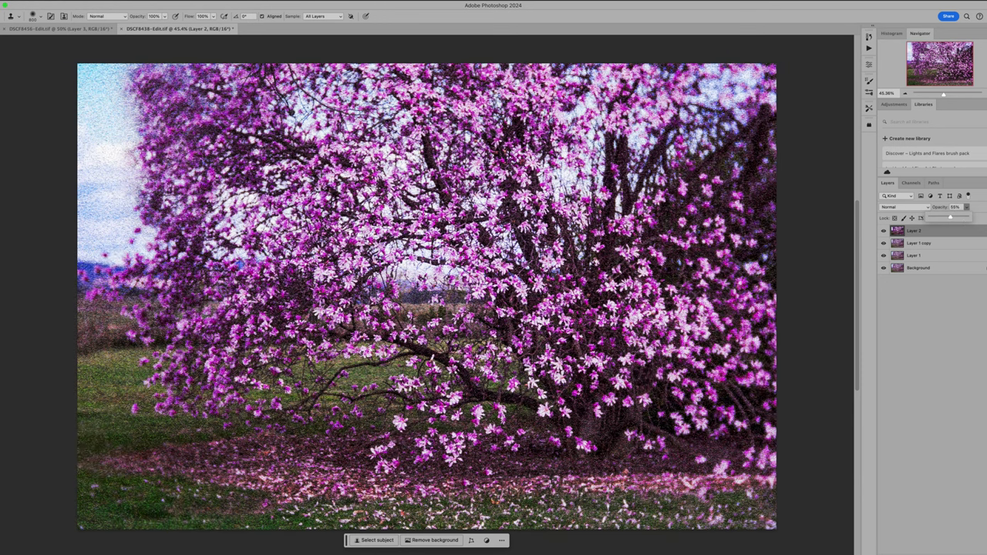
{"action": "left_click", "coordinate": [942, 550]}
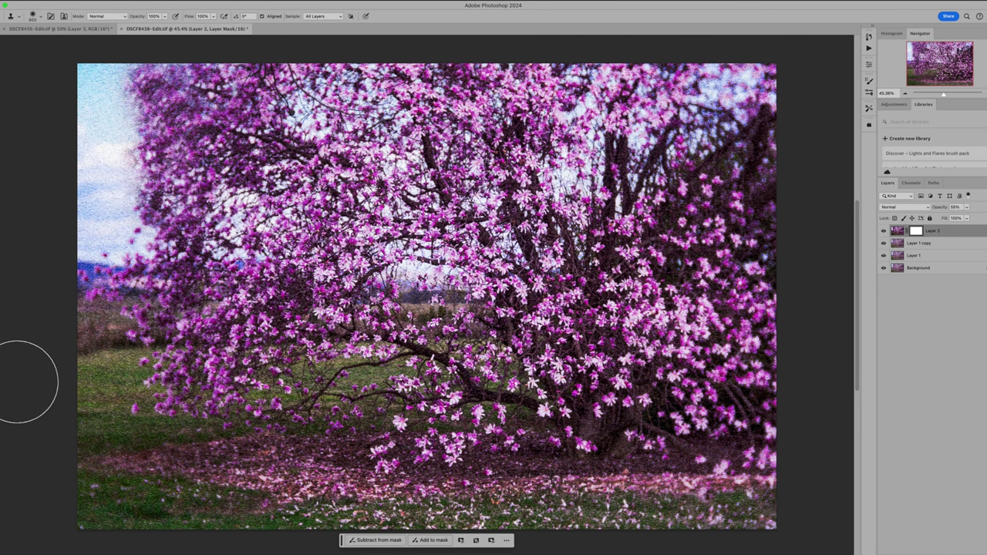
{"action": "key", "text": "super+i"}
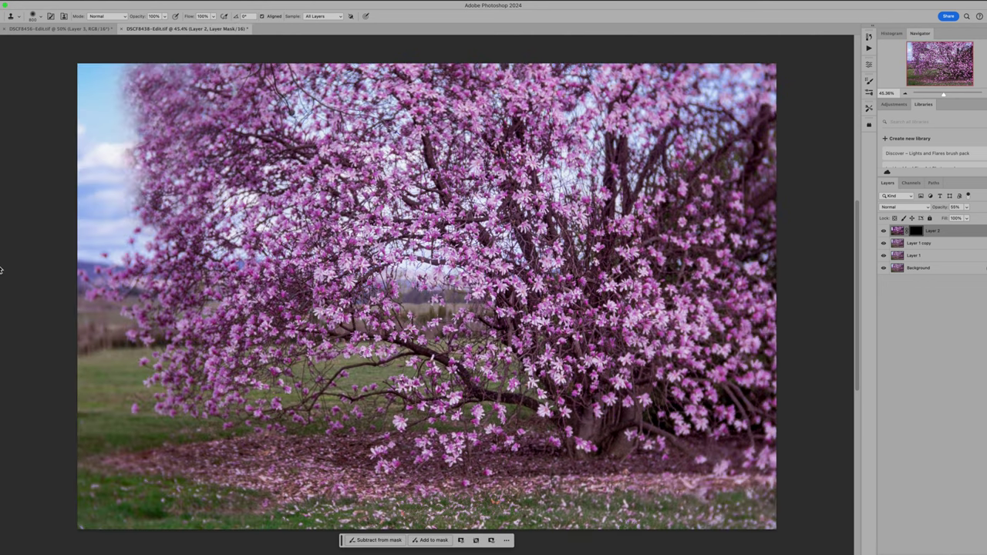
Brush the texture back over the lower grass and left branches, then lower opacity to 42%.
{"action": "key", "text": "b"}
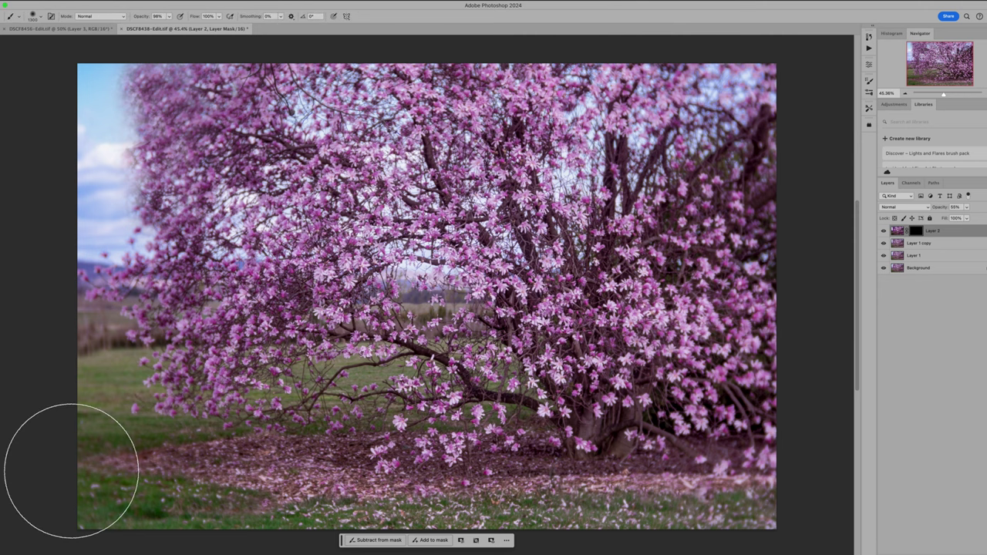
{"action": "mouse_move", "coordinate": [85, 415]}
{"action": "left_mouse_down"}
{"action": "mouse_move", "coordinate": [105, 379]}
{"action": "mouse_move", "coordinate": [137, 473]}
{"action": "mouse_move", "coordinate": [296, 481]}
{"action": "mouse_move", "coordinate": [298, 471]}
{"action": "mouse_move", "coordinate": [789, 499]}
{"action": "left_mouse_up"}
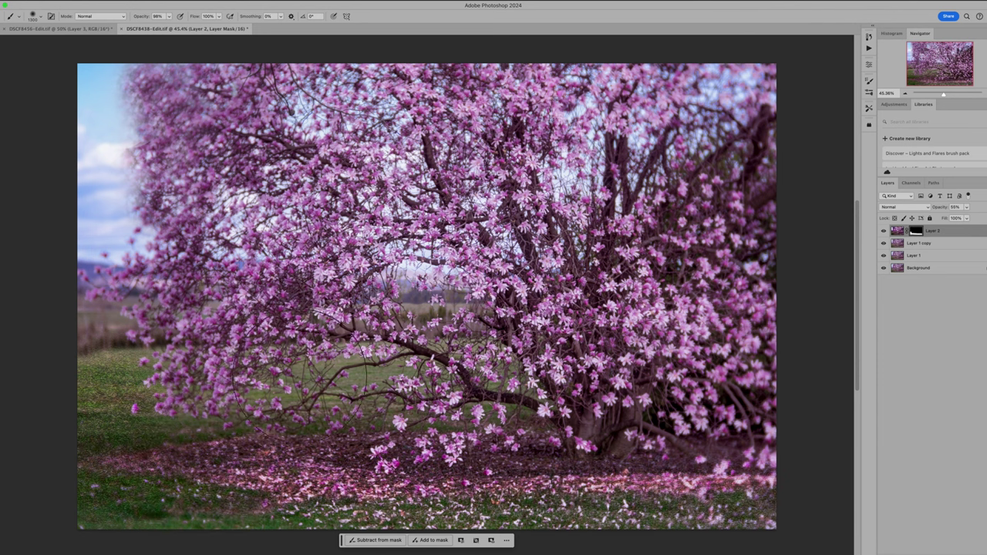
{"action": "mouse_move", "coordinate": [298, 386]}
{"action": "left_mouse_down"}
{"action": "mouse_move", "coordinate": [435, 364]}
{"action": "mouse_move", "coordinate": [480, 402]}
{"action": "left_mouse_up"}
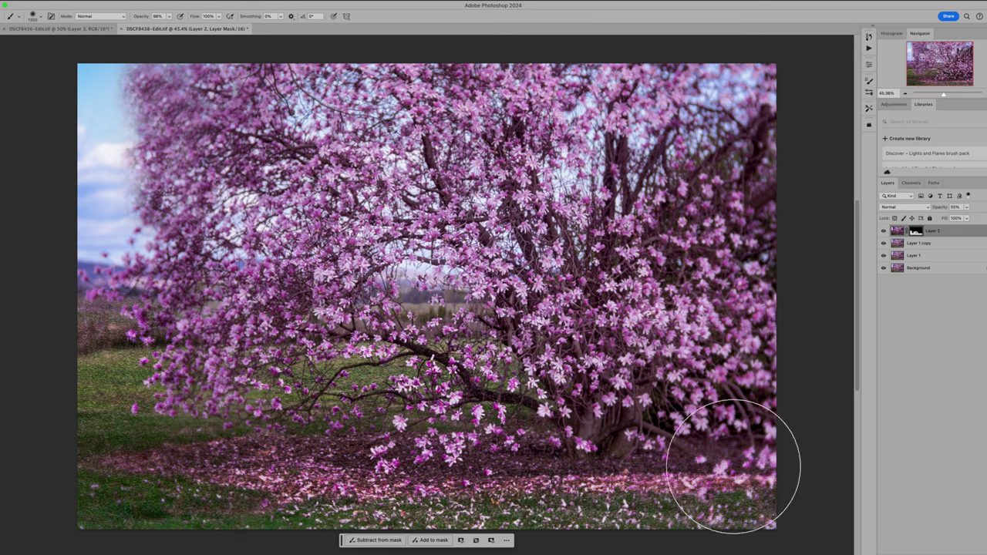
{"action": "left_click", "coordinate": [966, 207]}
{"action": "left_click_drag", "start_coordinate": [965, 219], "coordinate": [960, 220]}
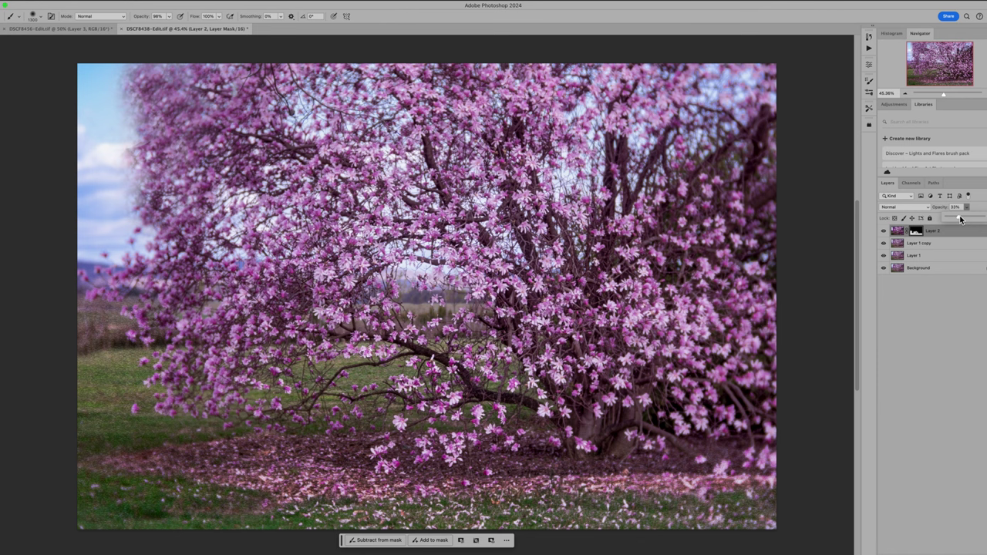
Stamp all visible layers into a new Layer 3 and apply the Pixelate > Facet filter.
{"action": "key", "text": "super+alt+shift+e"}
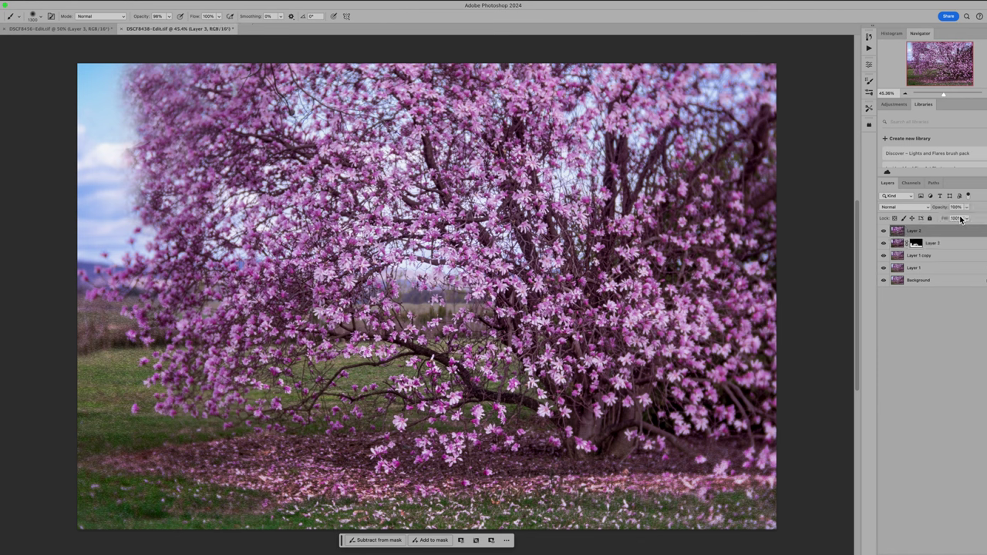
{"action": "left_click", "coordinate": [190, 2]}
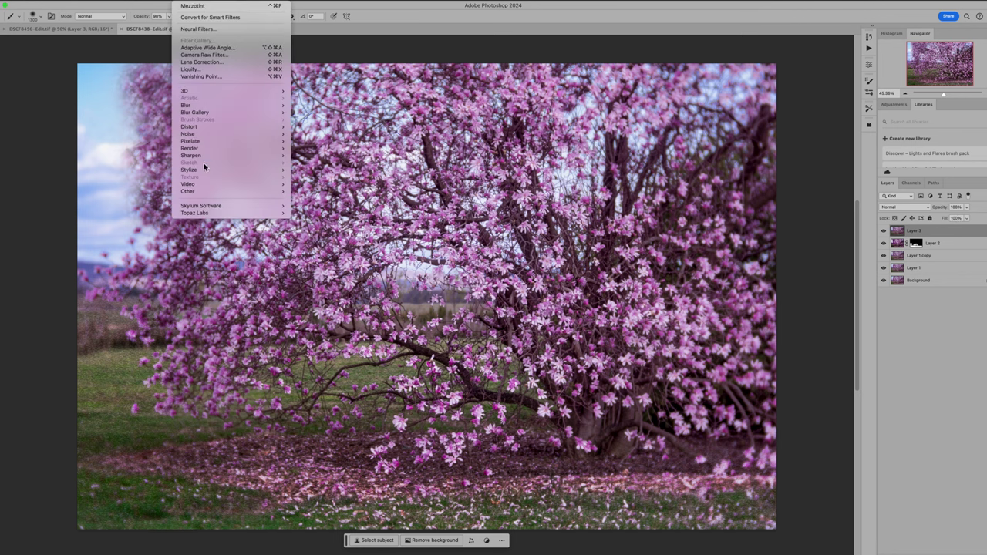
{"action": "mouse_move", "coordinate": [202, 144]}
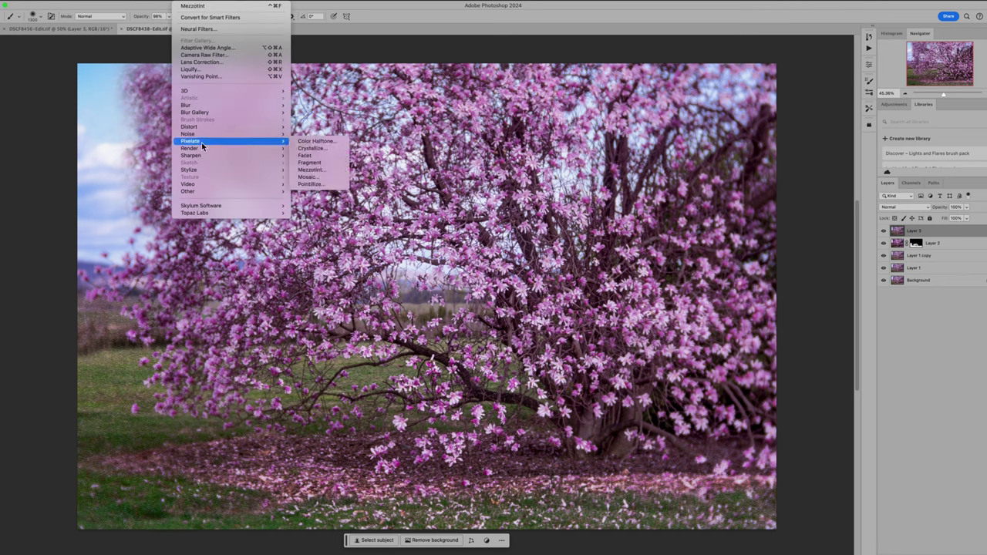
{"action": "left_click", "coordinate": [315, 159]}
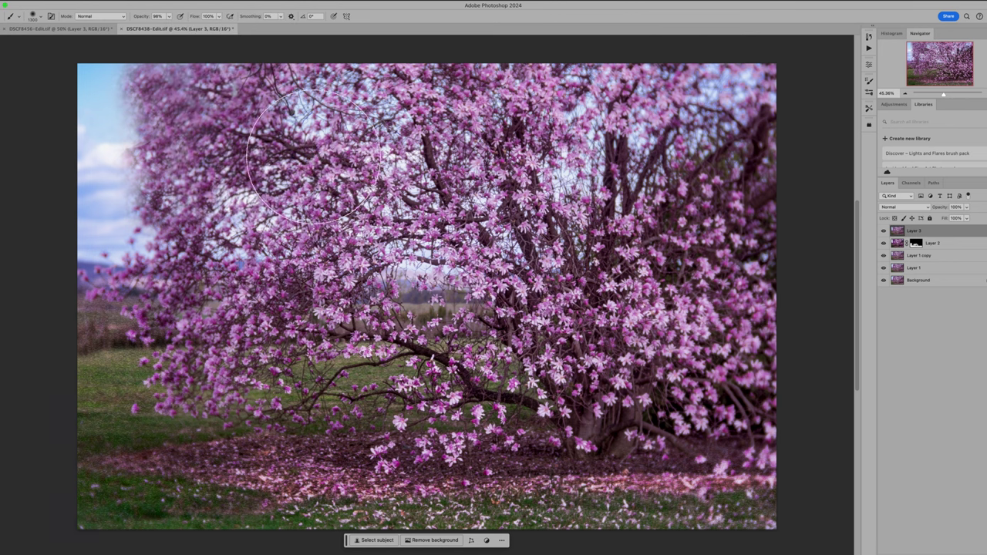
{"action": "left_click", "coordinate": [183, 2]}
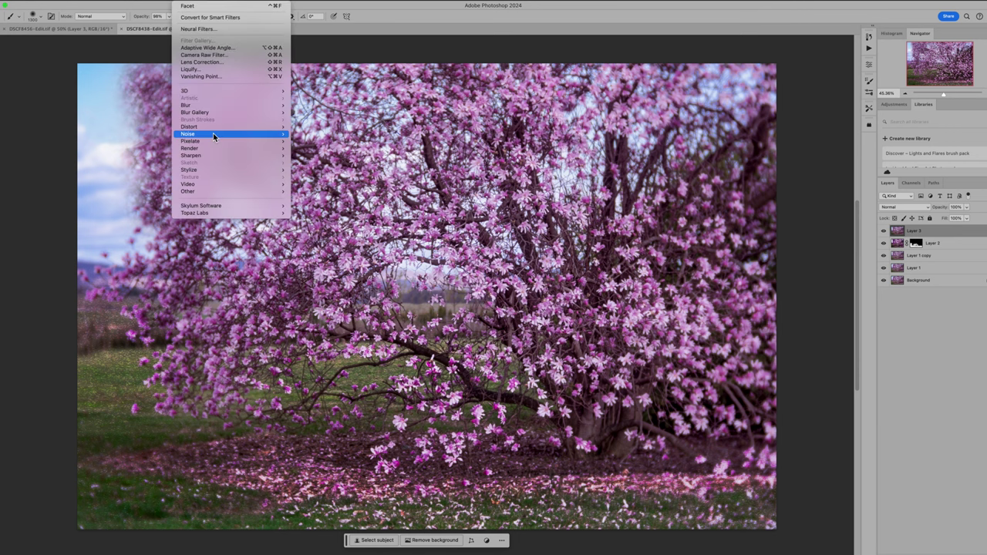
{"action": "mouse_move", "coordinate": [206, 167]}
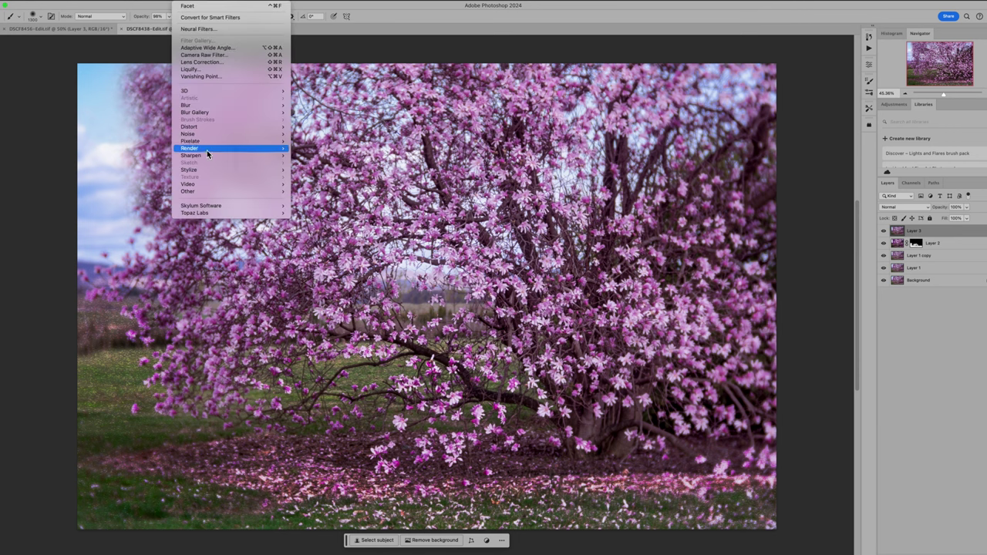
{"action": "mouse_move", "coordinate": [206, 142]}
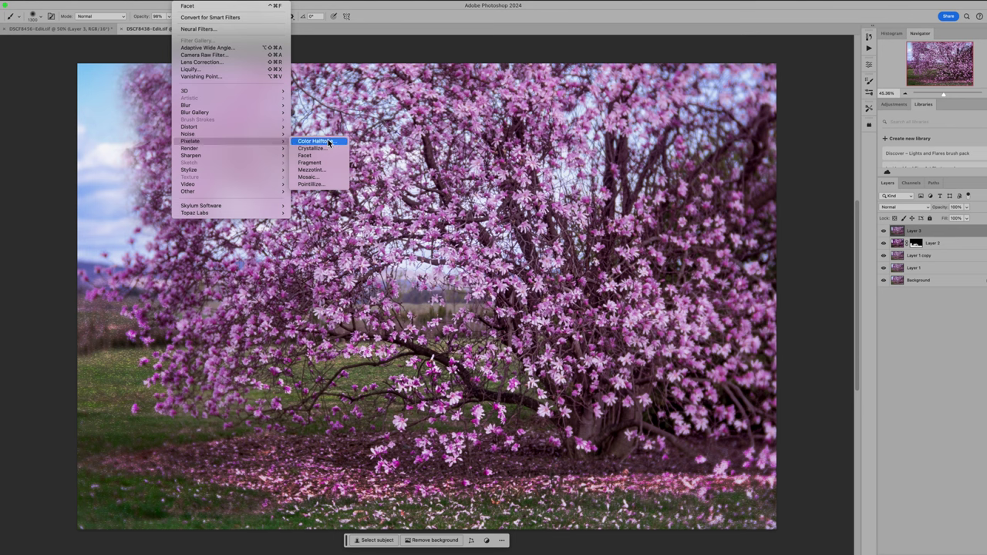
Apply Crystallize to Layer 3 with cell size 26, then return to the Photoshop document.
{"action": "left_click", "coordinate": [318, 148]}
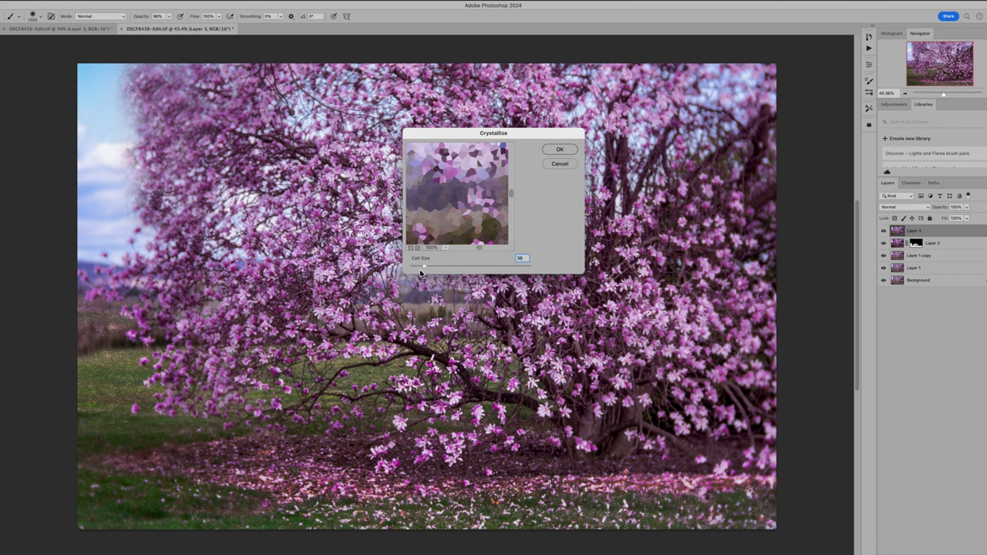
{"action": "mouse_move", "coordinate": [423, 267]}
{"action": "left_mouse_down"}
{"action": "mouse_move", "coordinate": [445, 269]}
{"action": "mouse_move", "coordinate": [420, 269]}
{"action": "left_mouse_up"}
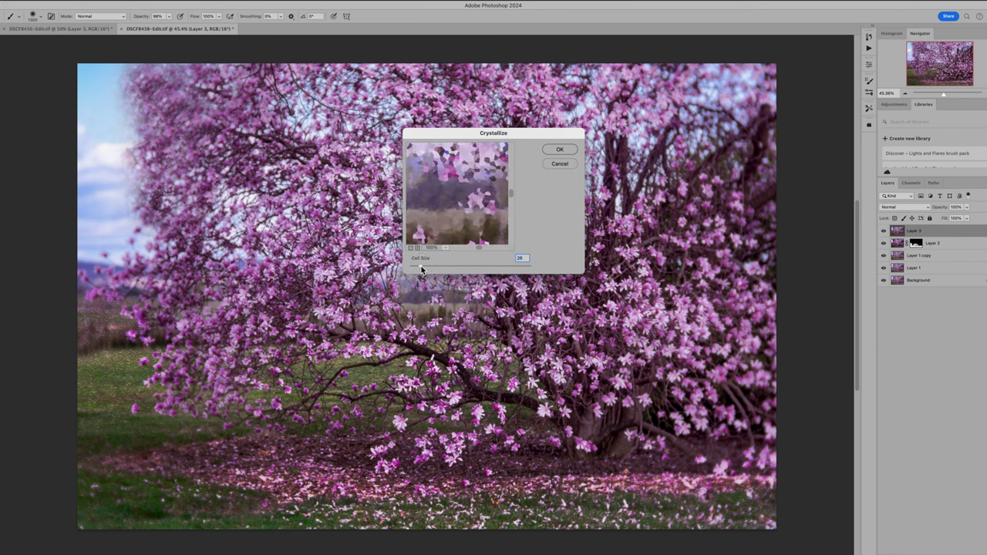
{"action": "left_click", "coordinate": [568, 150]}
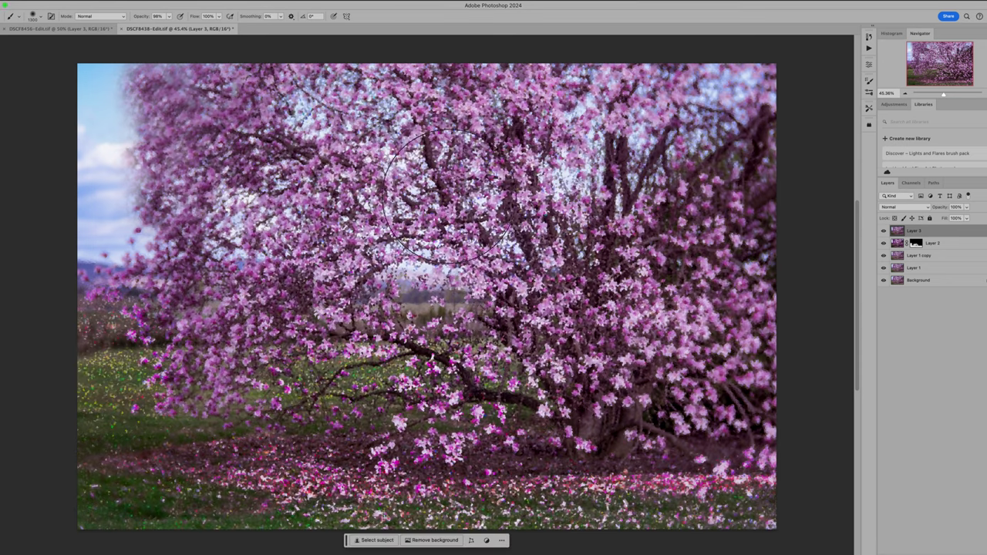
{"action": "scroll", "coordinate": [450, 197], "scroll_direction": "up", "scroll_amount": 3}
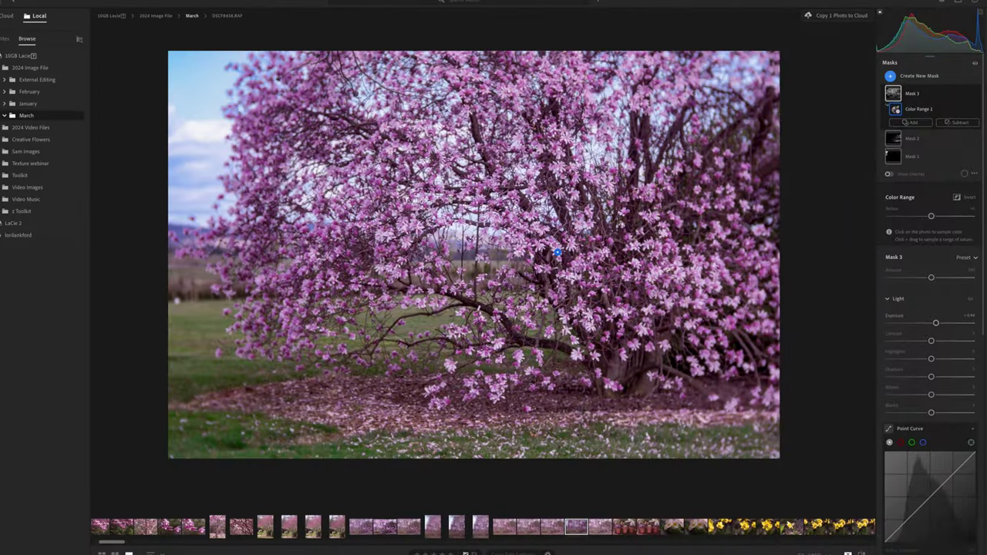
{"action": "left_click", "coordinate": [692, 544]}
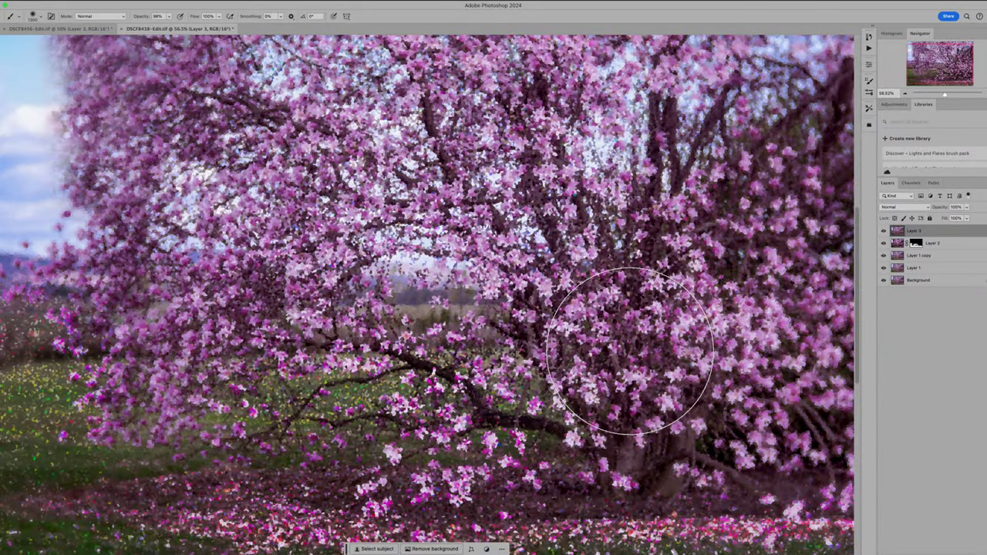
Lower Layer 3's opacity to 67%, then raise it to about 86%.
{"action": "scroll", "coordinate": [630, 350], "scroll_direction": "down", "scroll_amount": 3}
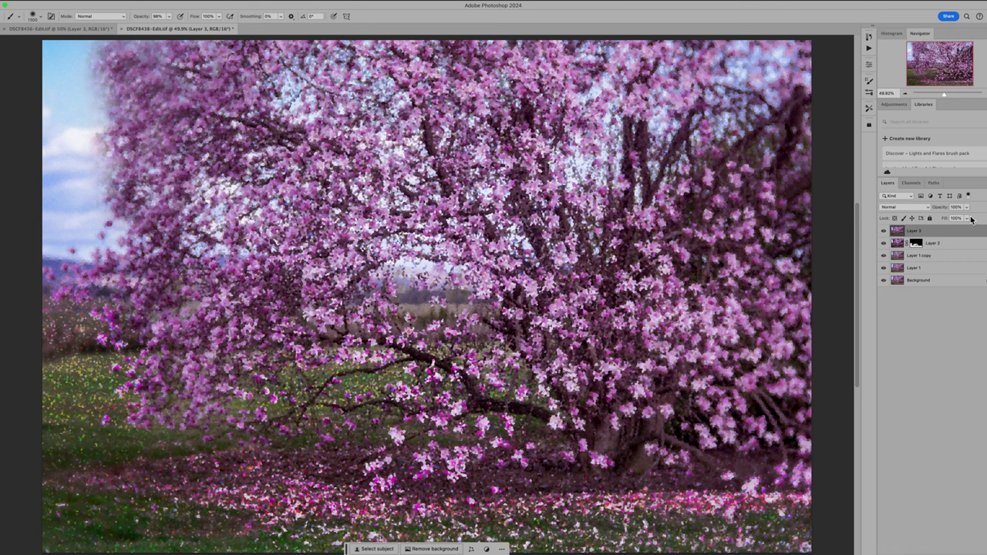
{"action": "left_click_drag", "start_coordinate": [968, 212], "coordinate": [956, 220]}
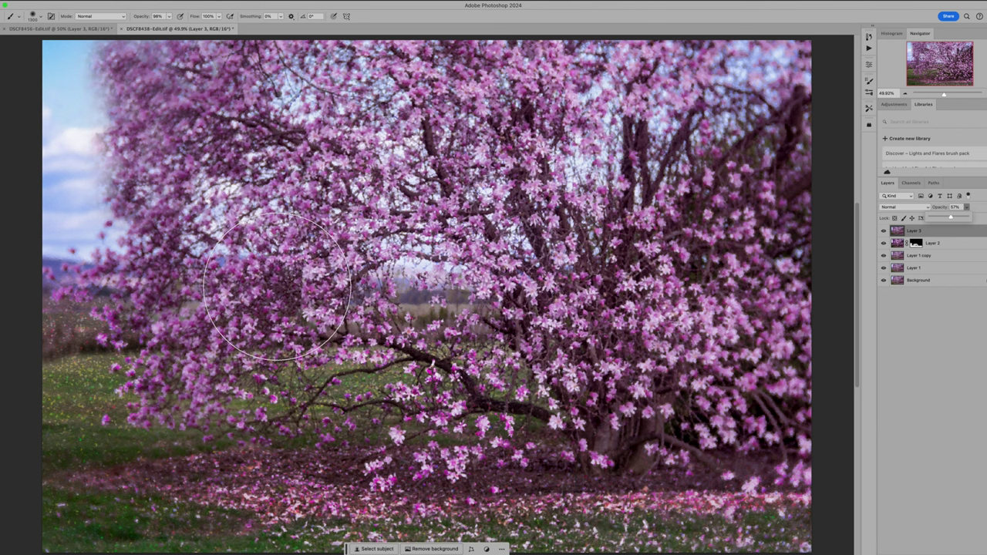
{"action": "scroll", "coordinate": [276, 286], "scroll_direction": "up", "scroll_amount": 2}
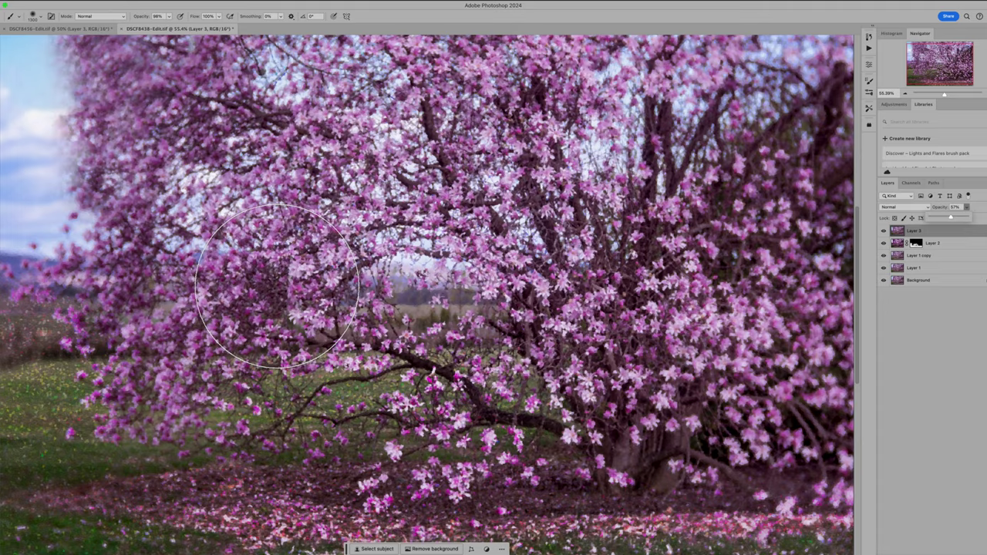
{"action": "scroll", "coordinate": [277, 286], "scroll_direction": "down", "scroll_amount": 3}
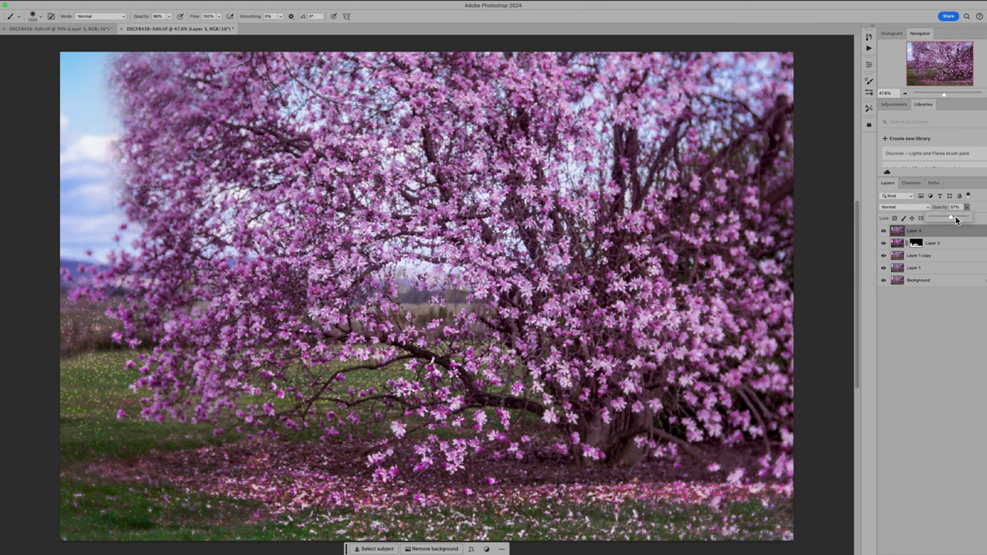
{"action": "left_click_drag", "start_coordinate": [950, 218], "coordinate": [956, 220]}
Look over the Filter menu and History panel without applying anything.
{"action": "left_click", "coordinate": [186, 2]}
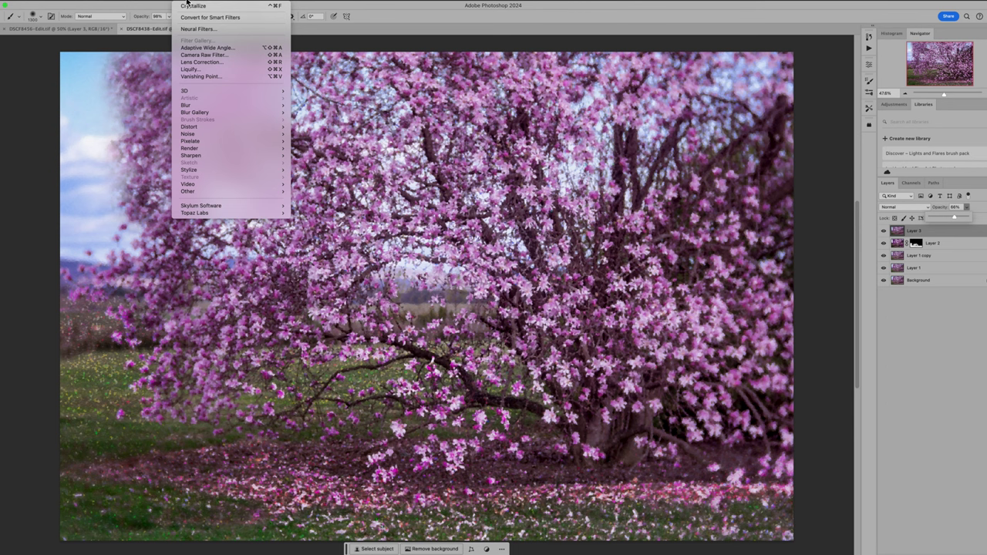
{"action": "mouse_move", "coordinate": [205, 144]}
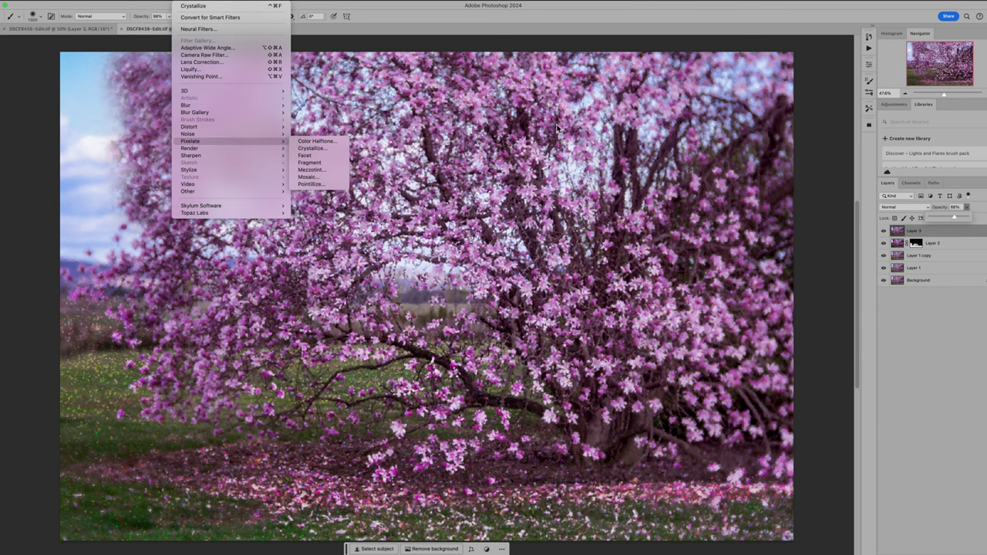
{"action": "left_click", "coordinate": [833, 111]}
{"action": "left_click", "coordinate": [873, 28]}
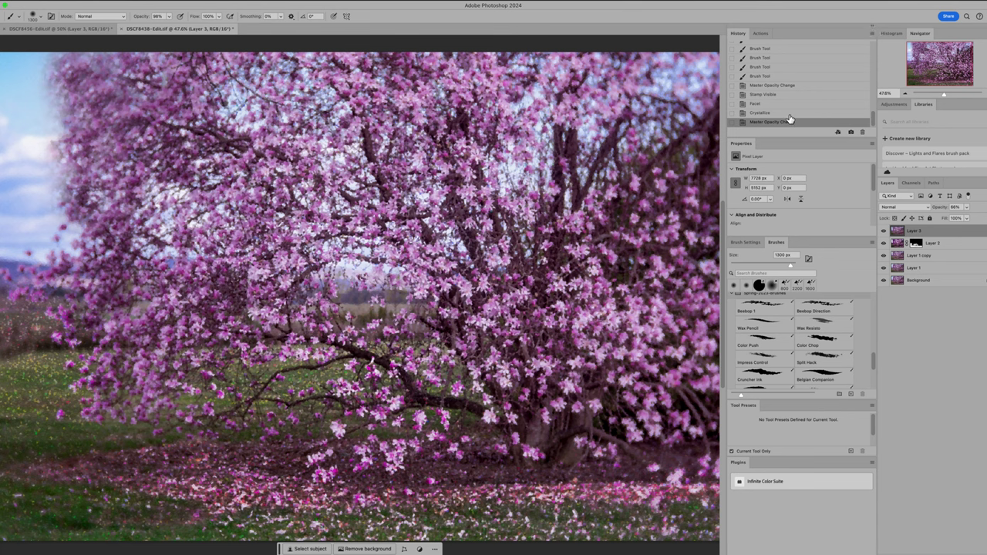
{"action": "left_click", "coordinate": [873, 28]}
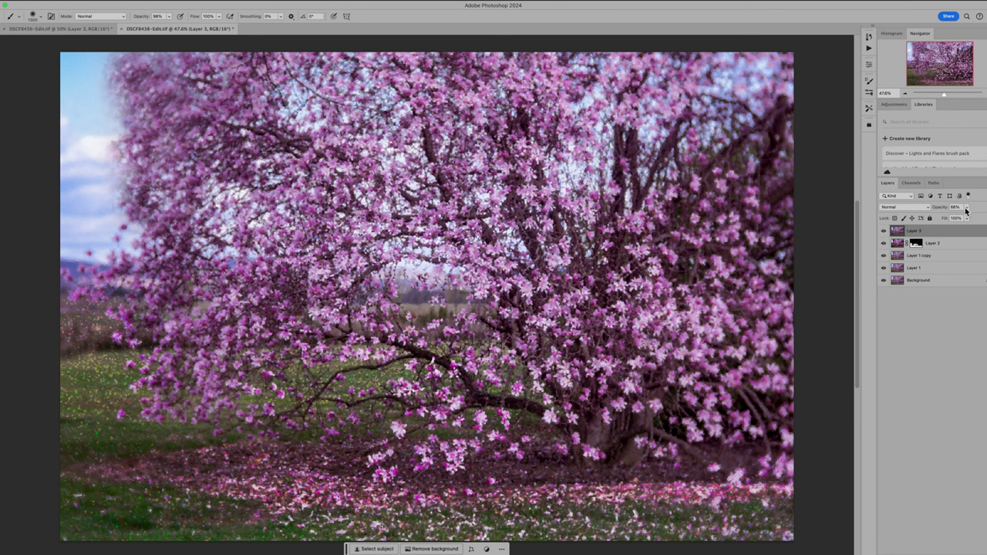
Check Layer 2's opacity, then lower Layer 3's opacity to about 70%.
{"action": "left_click", "coordinate": [942, 245]}
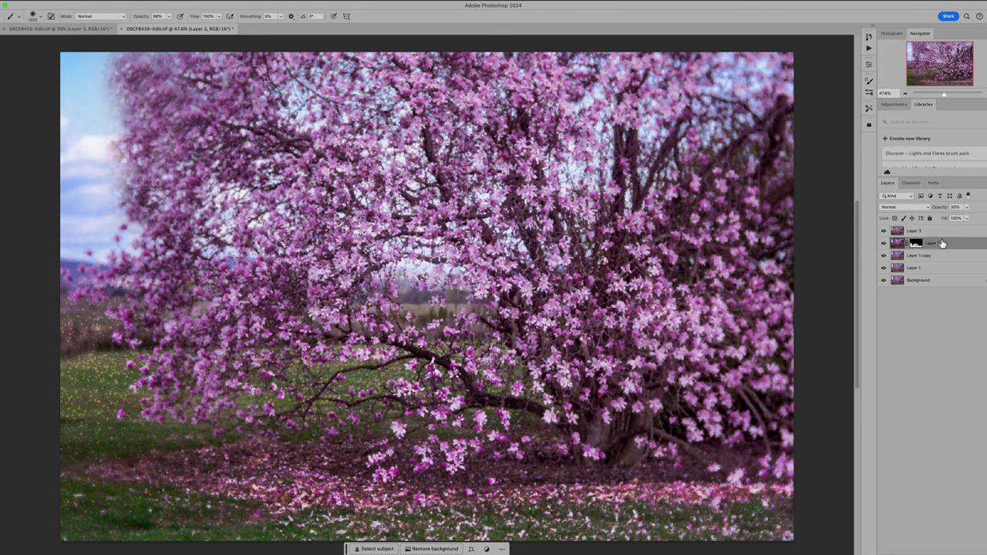
{"action": "left_click", "coordinate": [936, 230]}
{"action": "left_click", "coordinate": [966, 207]}
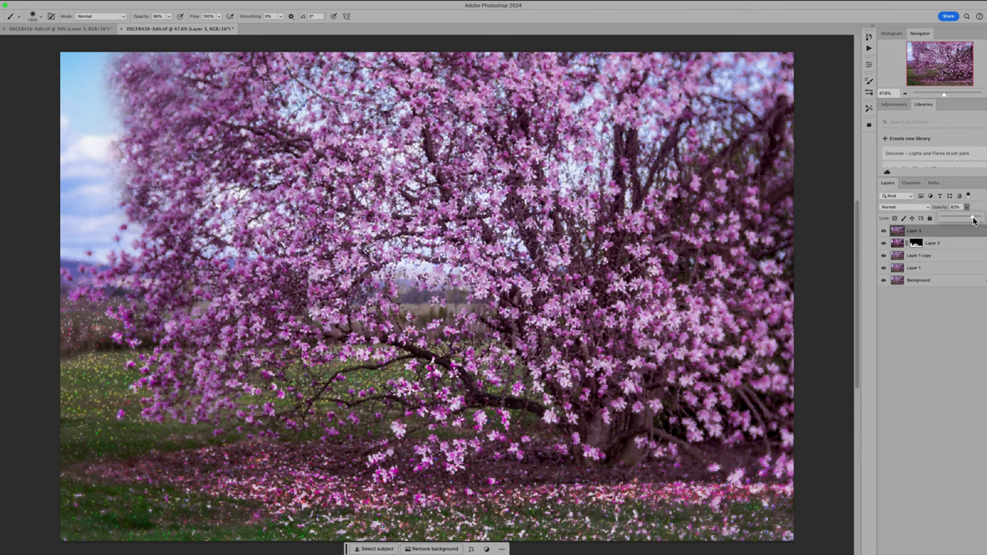
{"action": "left_click_drag", "start_coordinate": [973, 220], "coordinate": [971, 221]}
{"action": "left_click", "coordinate": [897, 233]}
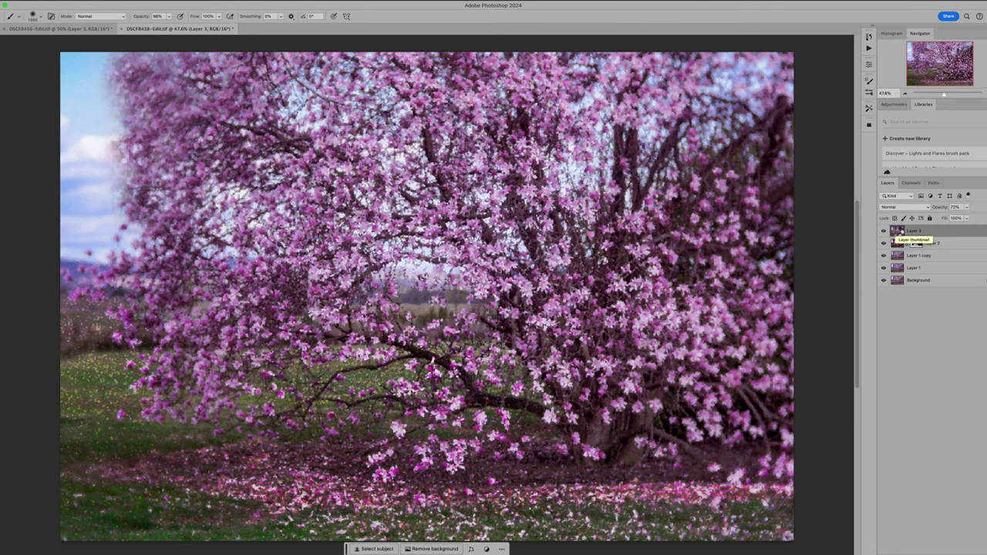
Stamp visible layers into Layer 4 and replace the sky with a Blue Skies cloudy preset.
{"action": "key", "text": "super+alt+shift+e"}
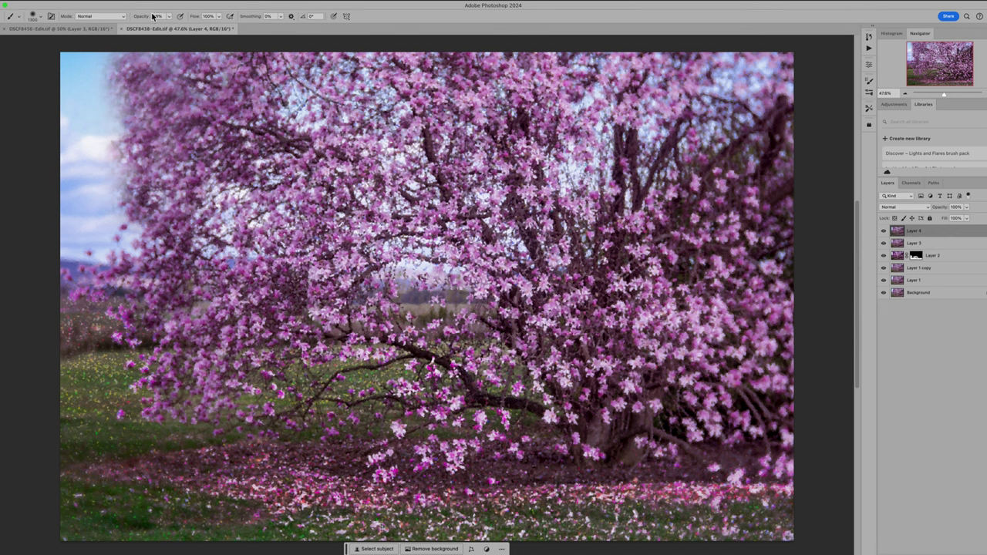
{"action": "left_click", "coordinate": [80, 1]}
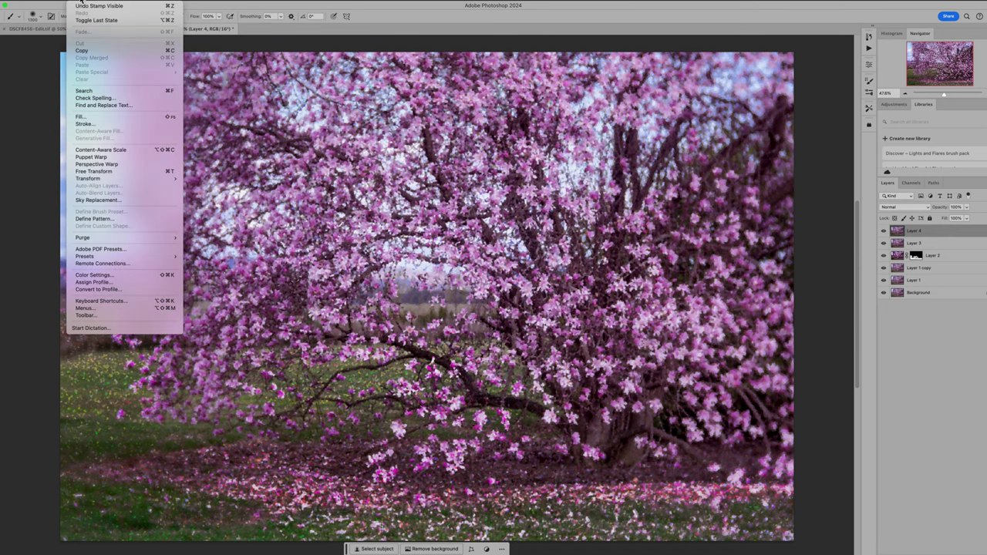
{"action": "left_click", "coordinate": [110, 200]}
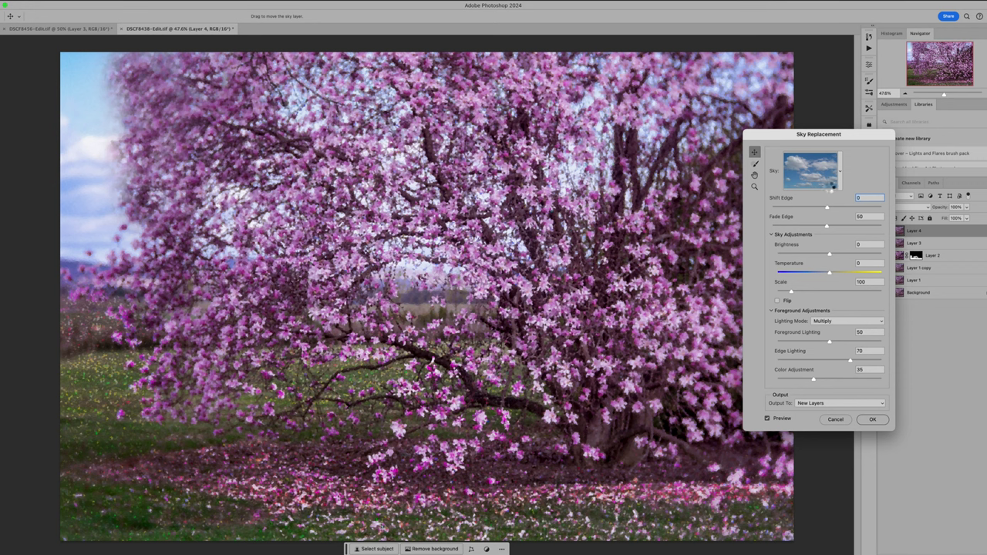
{"action": "left_click", "coordinate": [871, 420]}
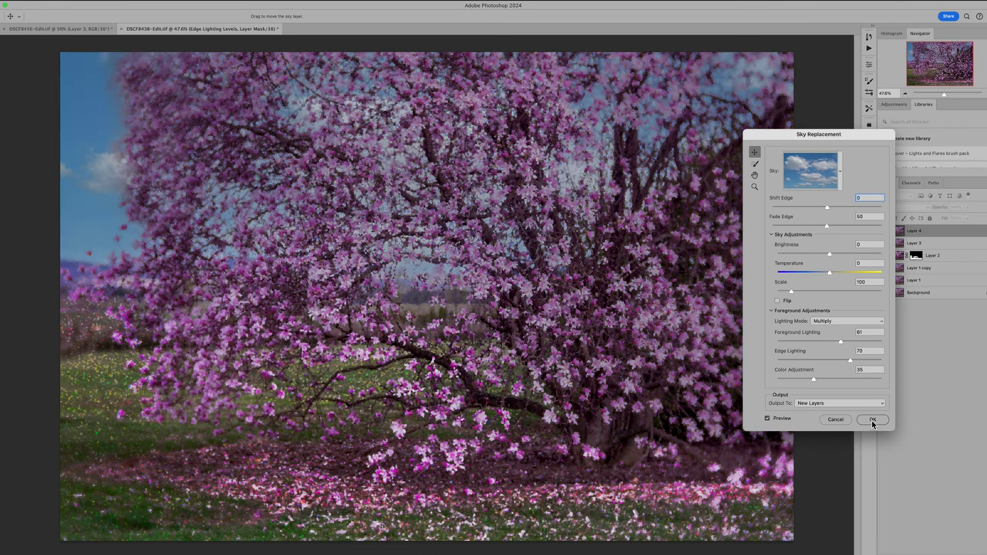
{"action": "left_click", "coordinate": [840, 173]}
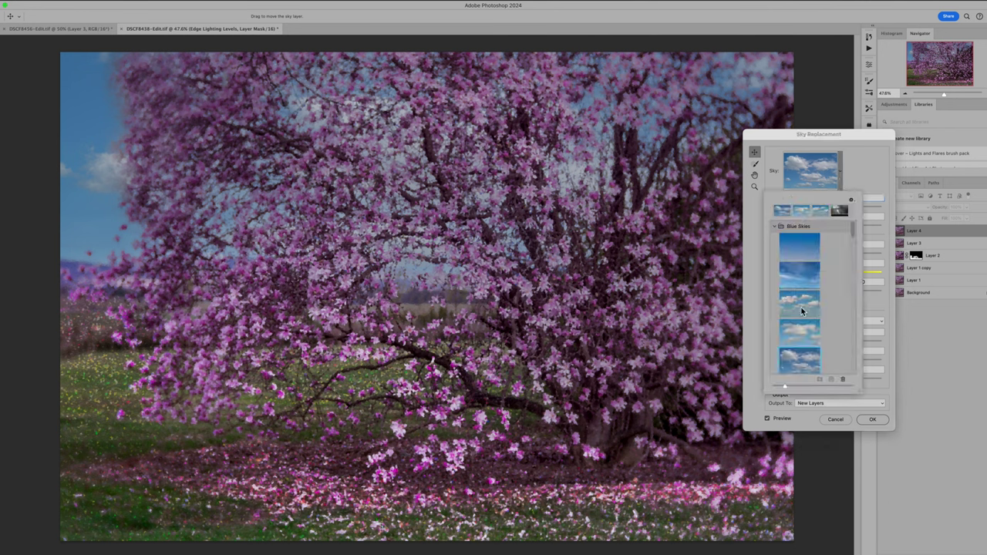
{"action": "left_click", "coordinate": [801, 311]}
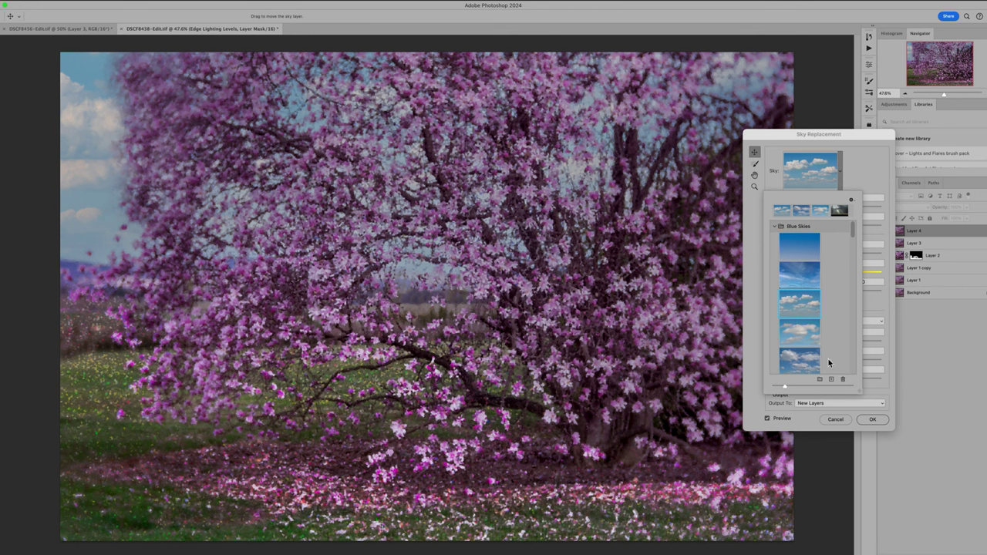
{"action": "left_click", "coordinate": [871, 421]}
{"action": "left_click", "coordinate": [870, 421]}
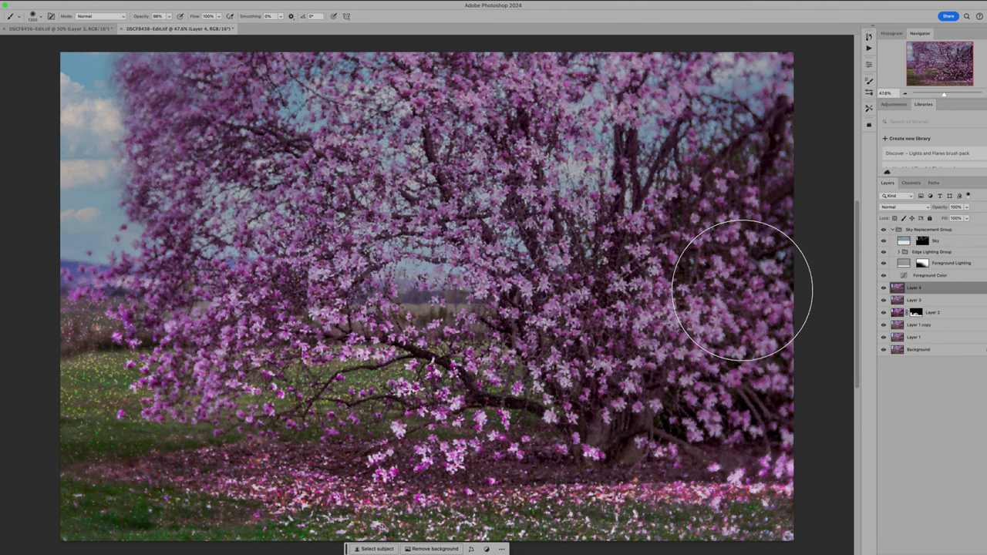
Add a layer mask to the Sky Replacement Group and shrink the brush to 300.
{"action": "left_click", "coordinate": [956, 230]}
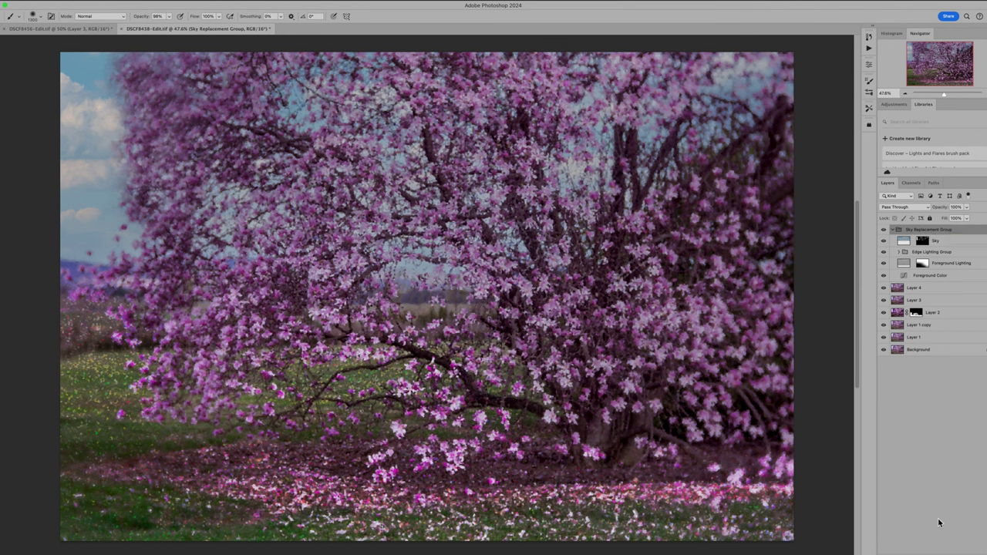
{"action": "mouse_move", "coordinate": [886, 553]}
{"action": "left_click", "coordinate": [922, 549]}
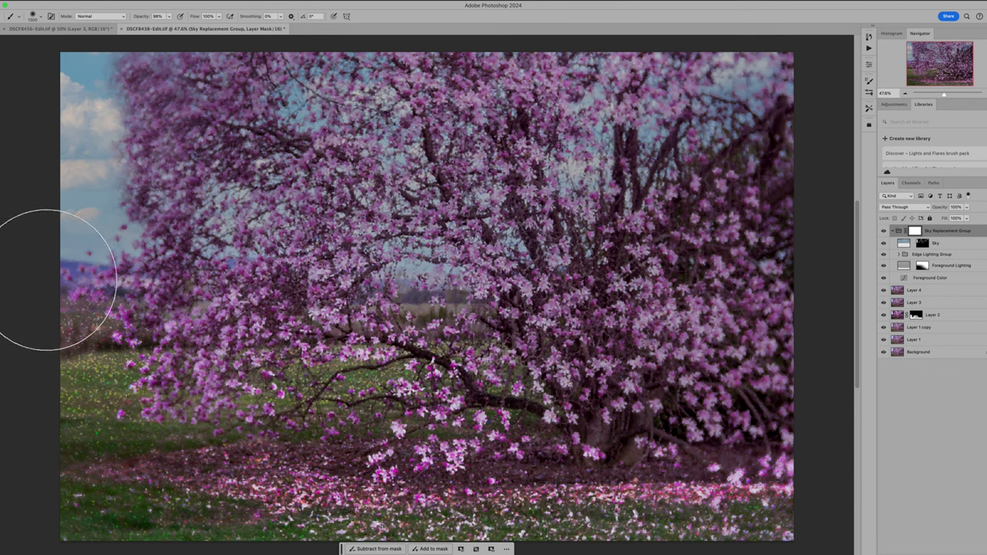
{"action": "key", "text": "bracketleft"}
{"action": "key", "text": "bracketleft"}
{"action": "key", "text": "bracketleft"}
{"action": "key", "text": "bracketleft"}
{"action": "key", "text": "bracketleft"}
{"action": "key", "text": "bracketleft"}
{"action": "key", "text": "bracketleft"}
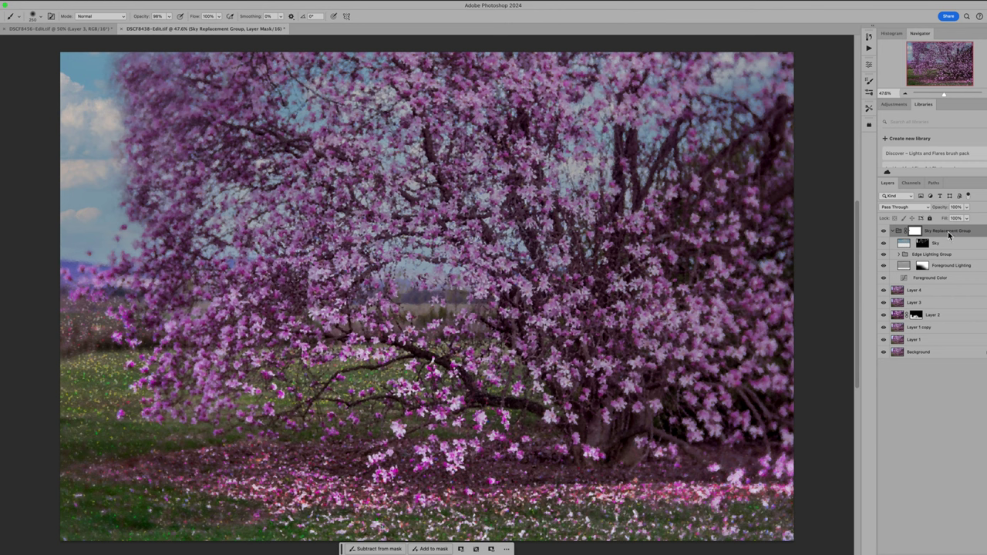
On a new Layer 5, clone from the hedge and heal the sky and hill along the left edge.
{"action": "key", "text": "super+shift+alt+n"}
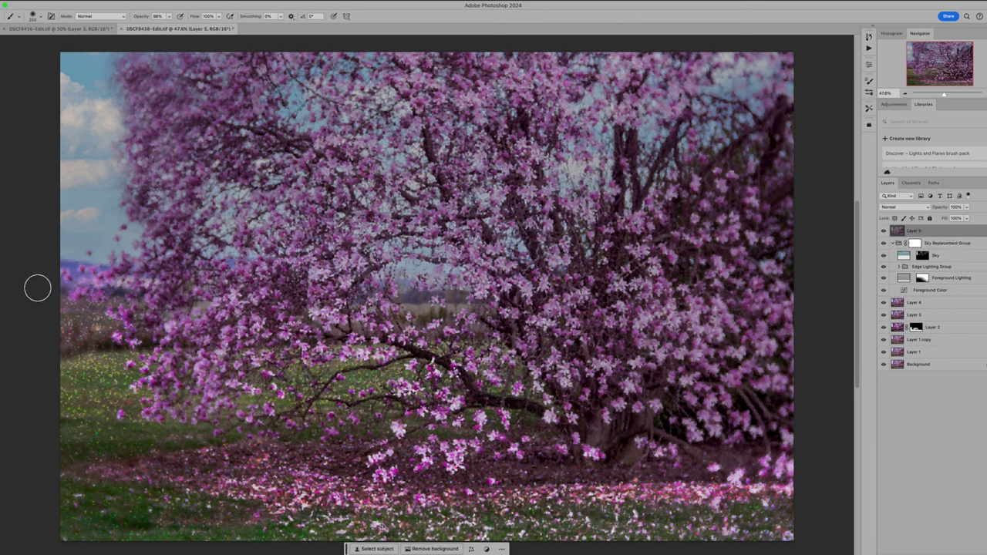
{"action": "key", "text": "s"}
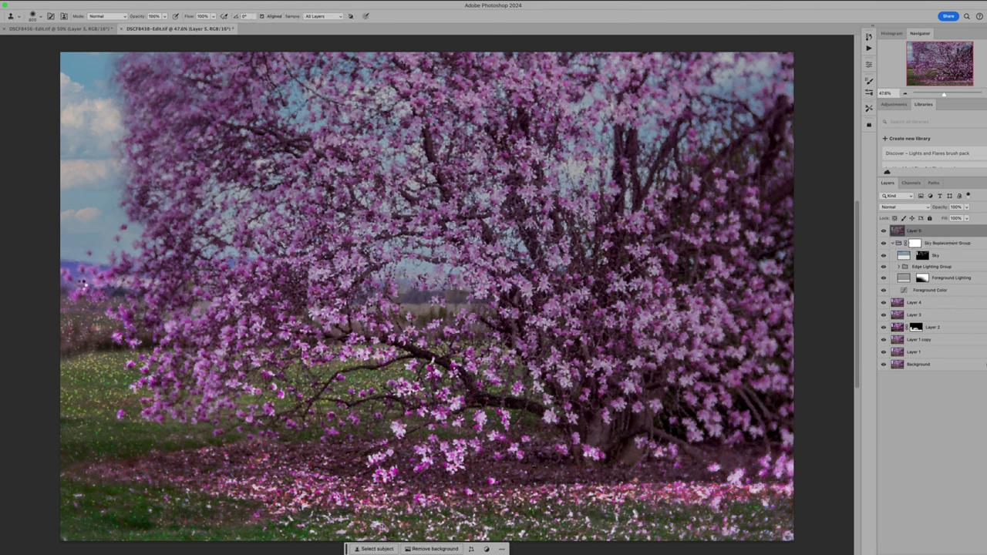
{"action": "left_click", "coordinate": [70, 319], "text": "alt"}
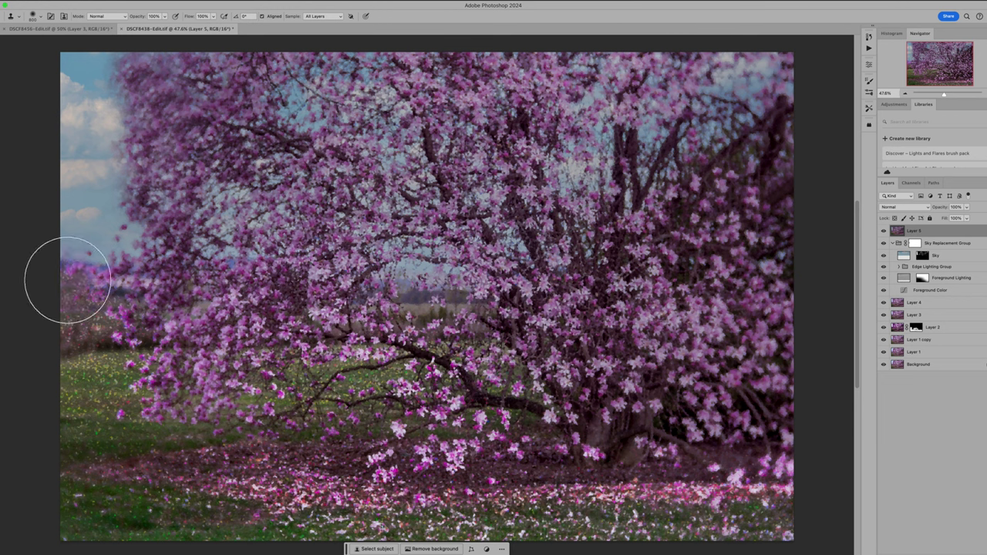
{"action": "mouse_move", "coordinate": [66, 280]}
{"action": "left_mouse_down"}
{"action": "mouse_move", "coordinate": [79, 270]}
{"action": "mouse_move", "coordinate": [66, 232]}
{"action": "mouse_move", "coordinate": [86, 279]}
{"action": "left_mouse_up"}
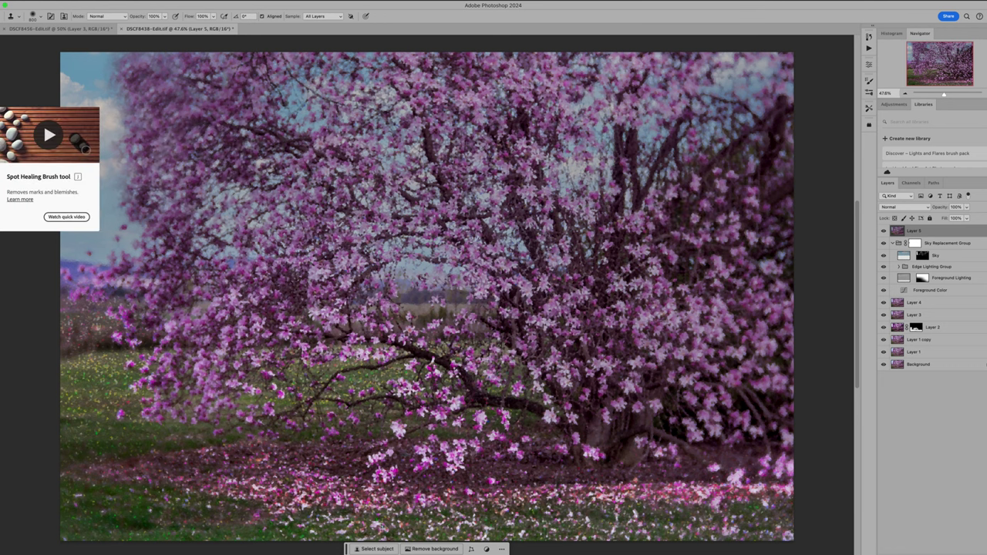
{"action": "left_click_drag", "start_coordinate": [85, 328], "coordinate": [90, 266]}
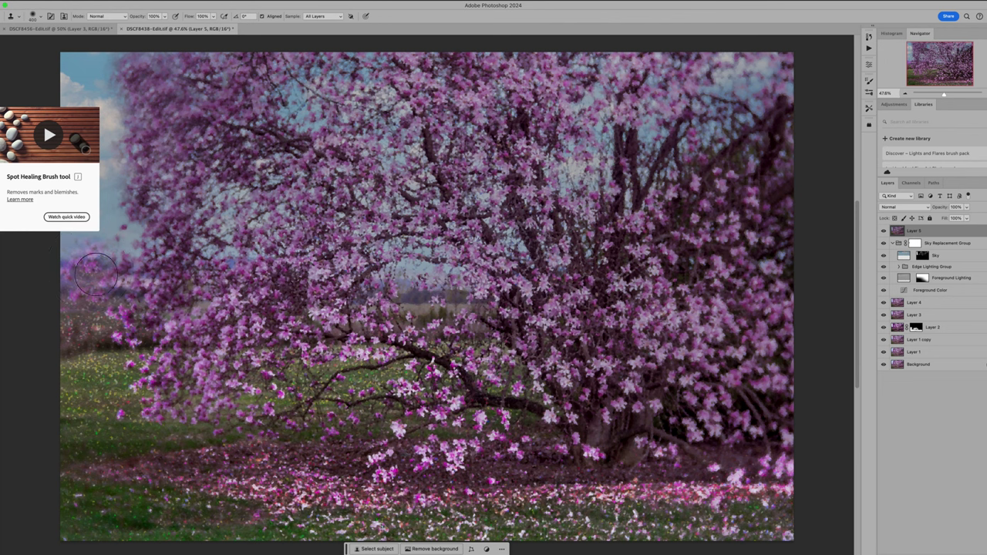
{"action": "key", "text": "bracketleft"}
{"action": "key", "text": "bracketleft"}
{"action": "key", "text": "bracketleft"}
{"action": "key", "text": "bracketleft"}
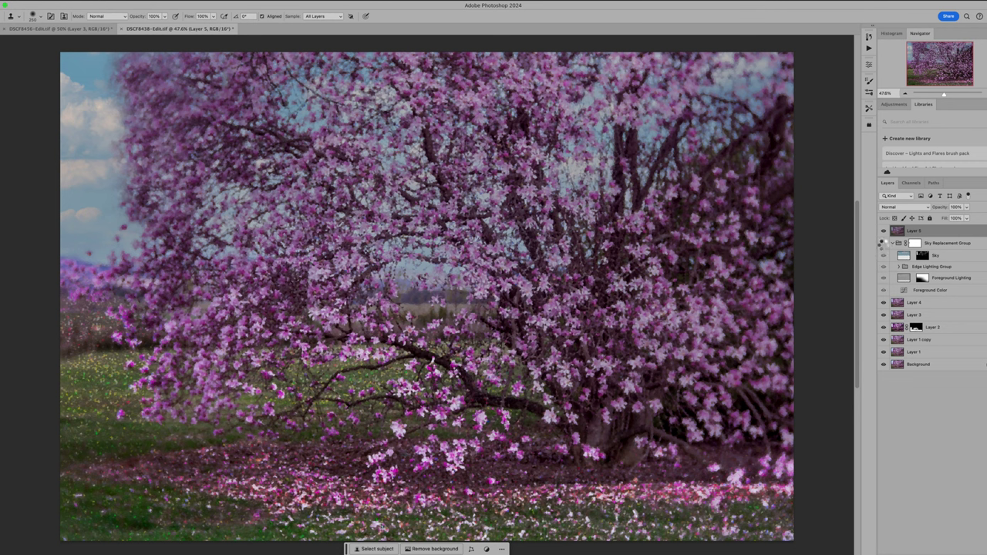
Compare Layer 5 on and off, then give Layer 5 a layer mask.
{"action": "left_click", "coordinate": [884, 232]}
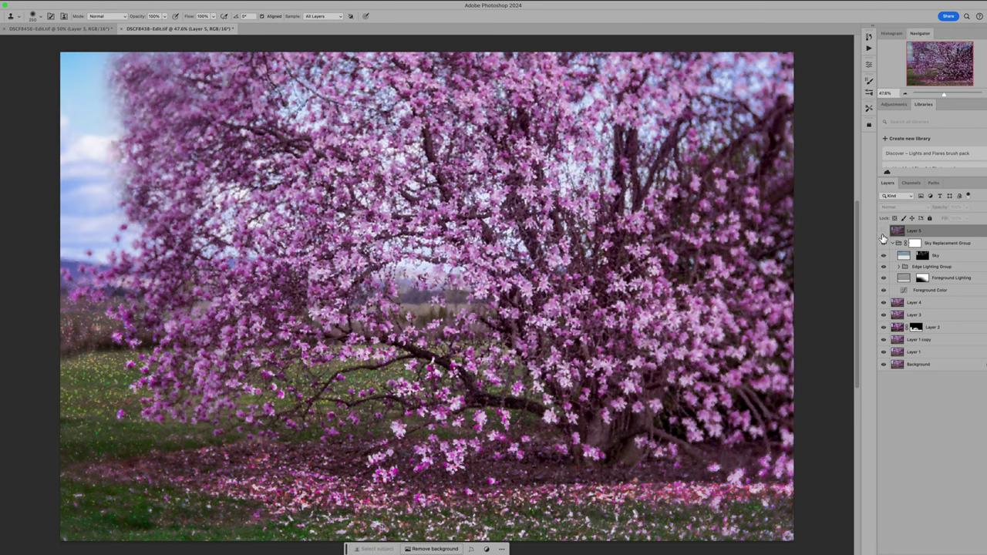
{"action": "left_click", "coordinate": [884, 232]}
{"action": "left_click", "coordinate": [883, 233]}
{"action": "mouse_move", "coordinate": [886, 552]}
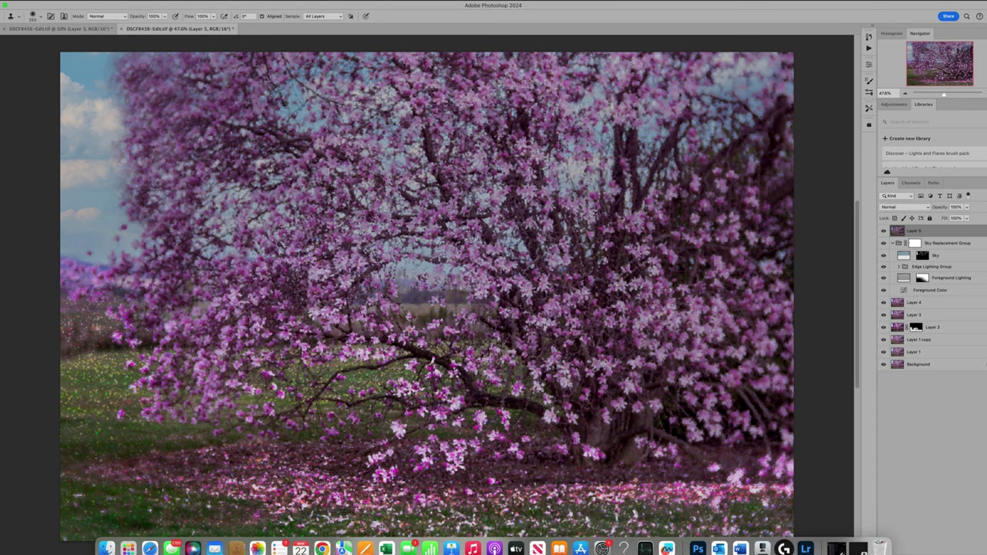
{"action": "left_click", "coordinate": [923, 548]}
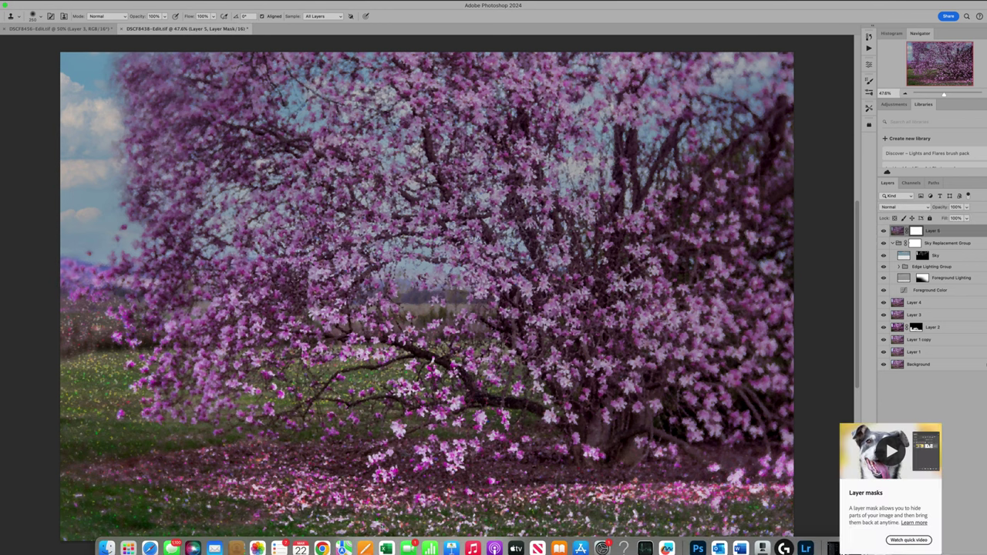
{"action": "left_click", "coordinate": [897, 231]}
{"action": "left_click", "coordinate": [896, 230]}
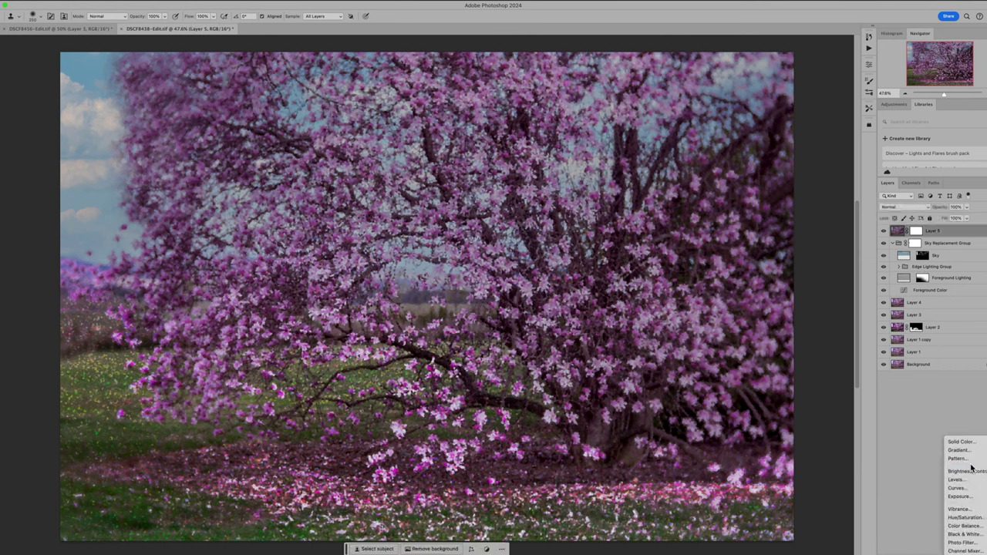
Add a Curves adjustment raising the midtone point (Input 112, Output 137).
{"action": "key", "text": "ctrl+m"}
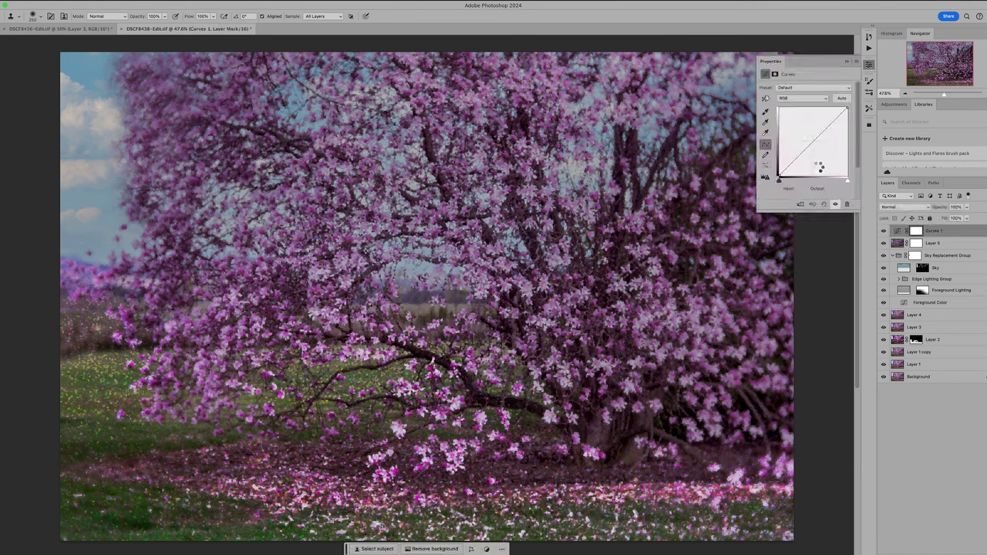
{"action": "left_click_drag", "start_coordinate": [811, 145], "coordinate": [811, 141]}
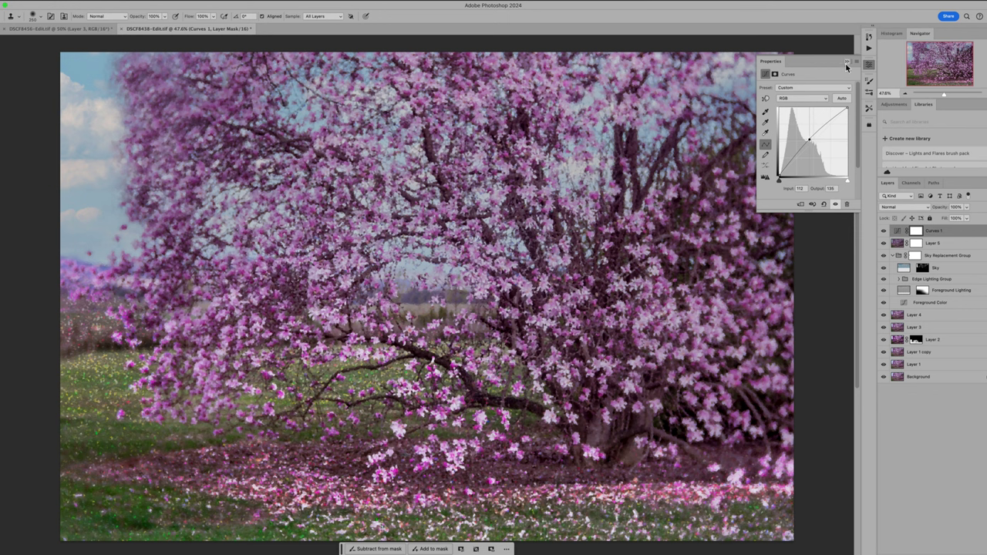
{"action": "left_click", "coordinate": [846, 62]}
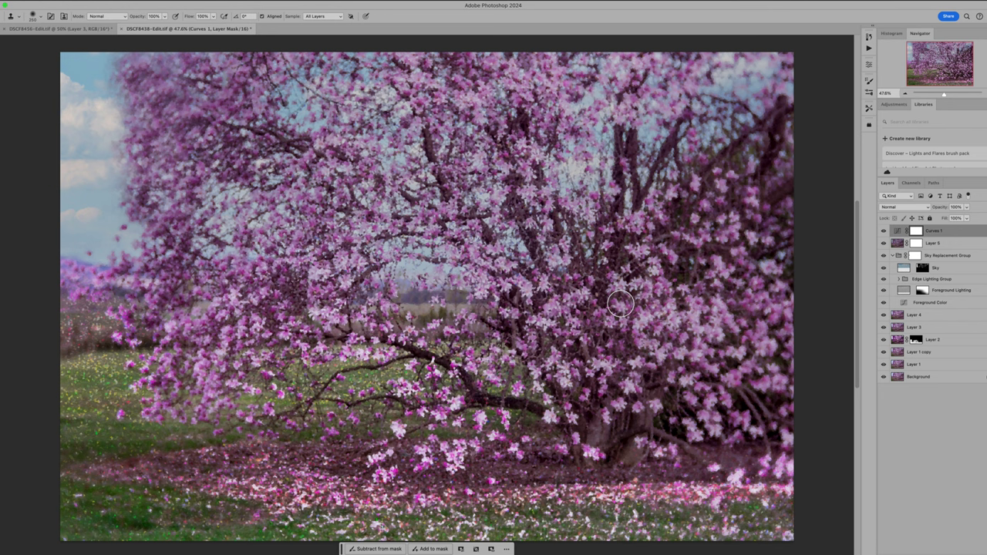
Stamp visible layers into Layer 6 and apply the Oil Paint filter to it.
{"action": "left_click", "coordinate": [186, 3]}
{"action": "mouse_move", "coordinate": [203, 171]}
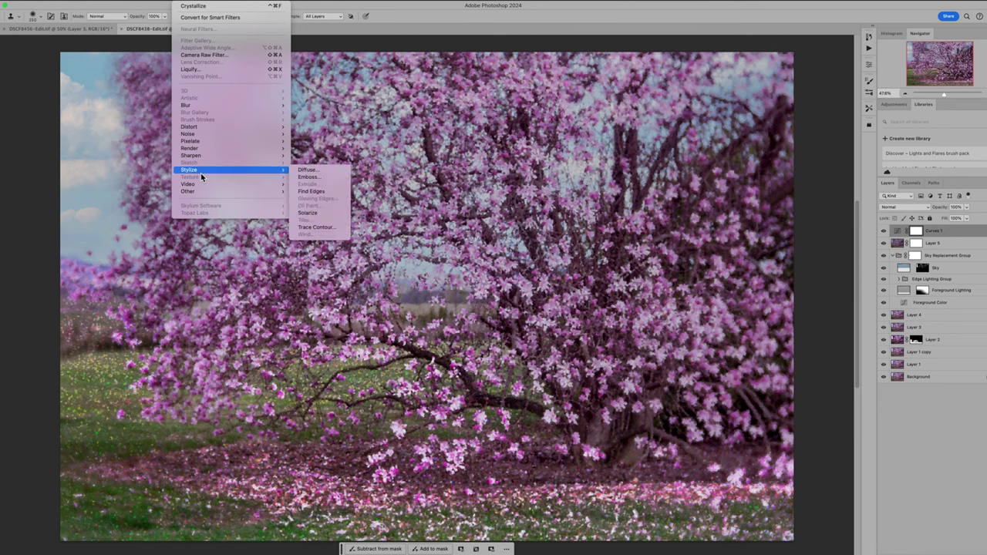
{"action": "left_click", "coordinate": [946, 428]}
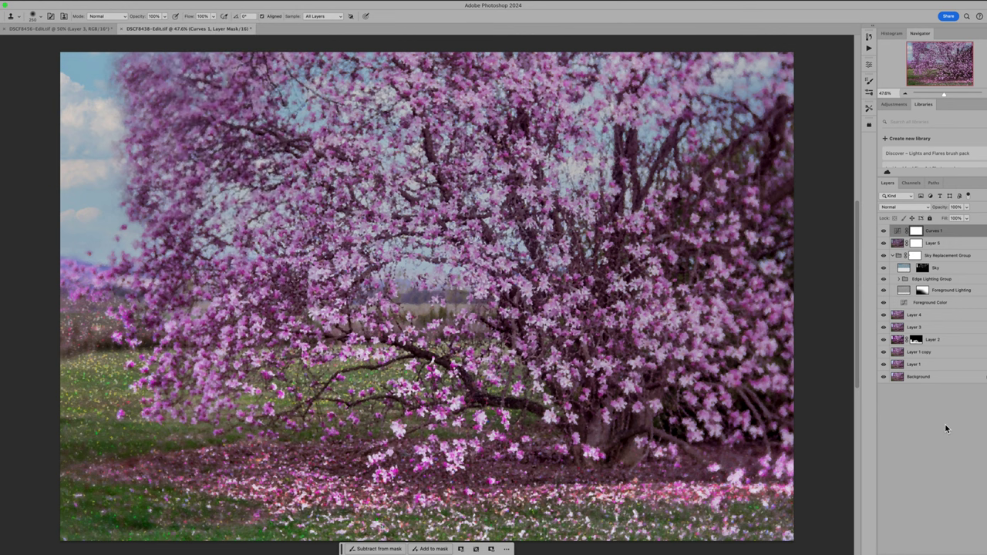
{"action": "key", "text": "super+shift+alt+e"}
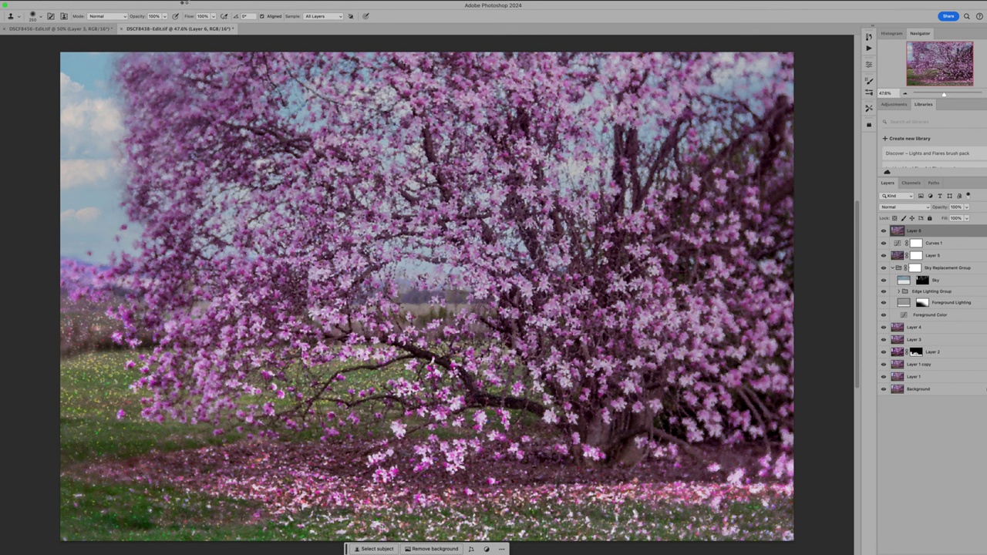
{"action": "left_click", "coordinate": [185, 4]}
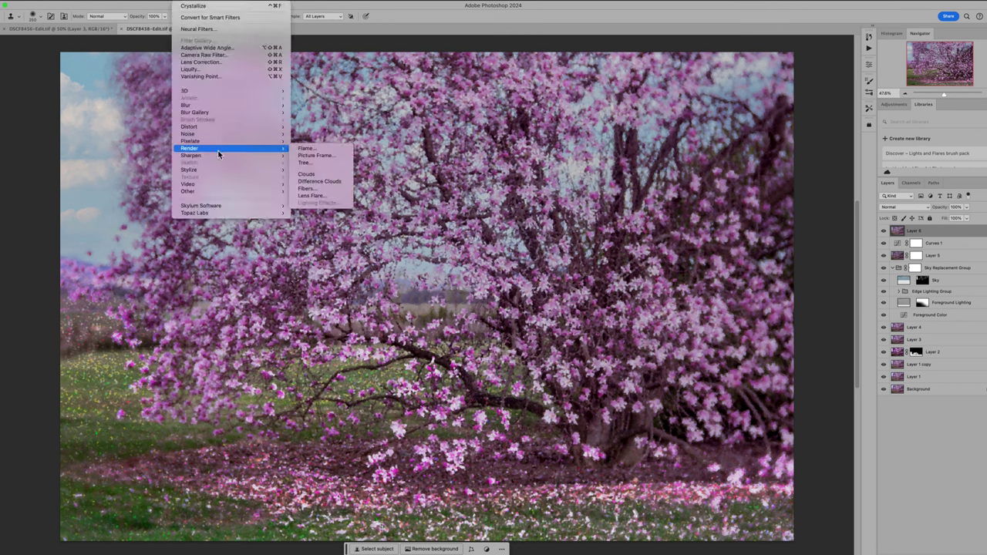
{"action": "mouse_move", "coordinate": [213, 171]}
{"action": "left_click", "coordinate": [323, 205]}
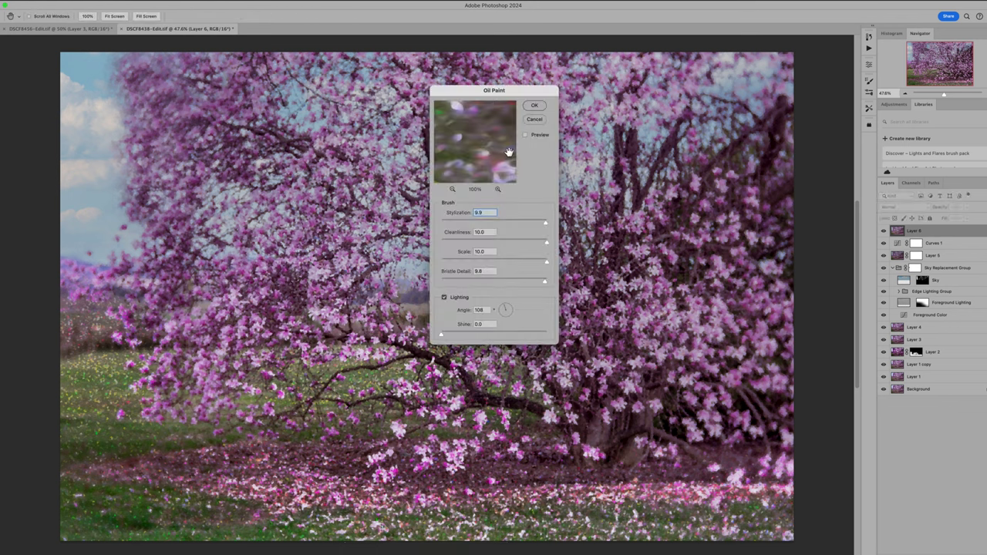
{"action": "left_click", "coordinate": [535, 107]}
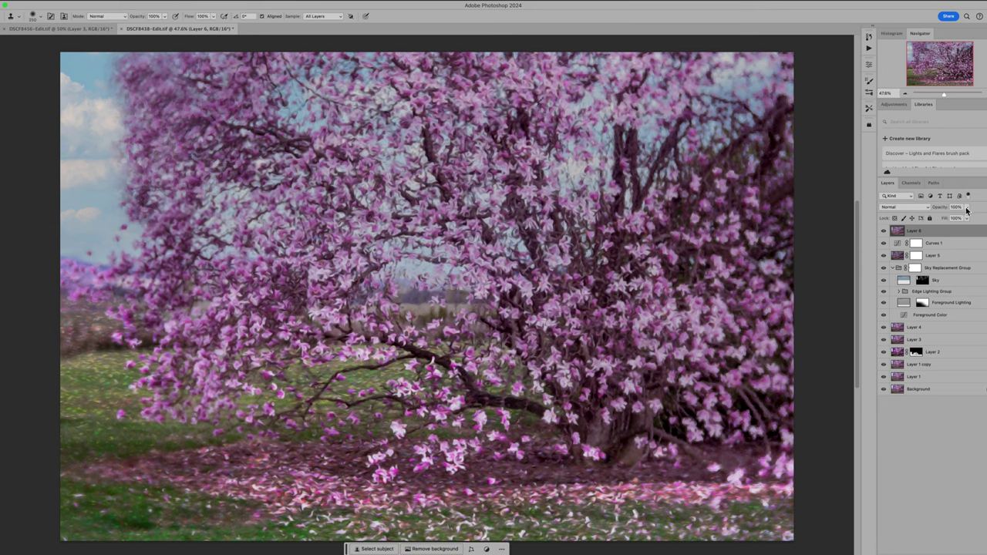
Set Layer 6 to 54% opacity, compare it on and off, and leave it hidden.
{"action": "left_click_drag", "start_coordinate": [966, 210], "coordinate": [948, 220]}
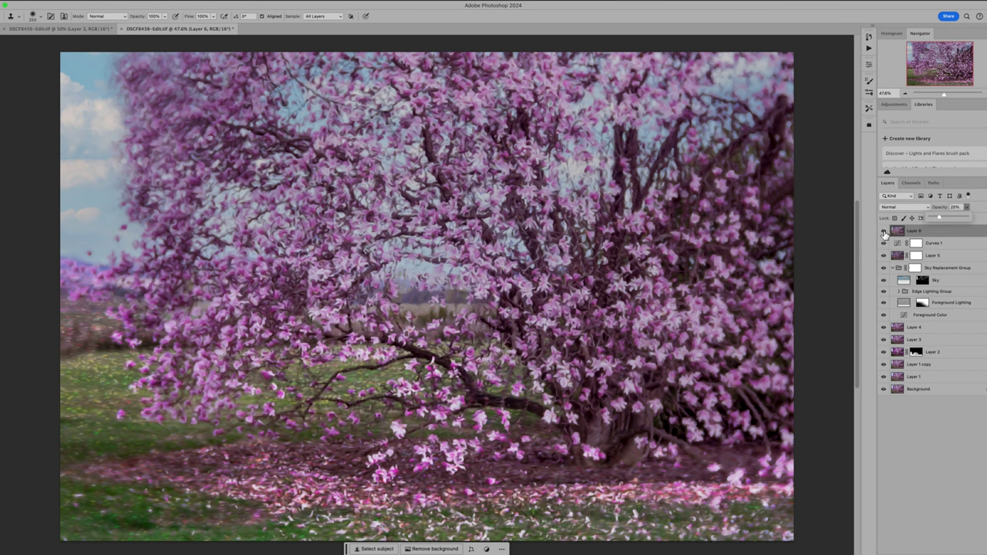
{"action": "left_click", "coordinate": [883, 231]}
{"action": "left_click", "coordinate": [884, 231]}
{"action": "left_click", "coordinate": [884, 231]}
{"action": "left_click", "coordinate": [884, 231]}
{"action": "left_click", "coordinate": [966, 218]}
{"action": "left_click_drag", "start_coordinate": [980, 220], "coordinate": [977, 219]}
{"action": "left_click", "coordinate": [883, 231]}
{"action": "left_click", "coordinate": [883, 231]}
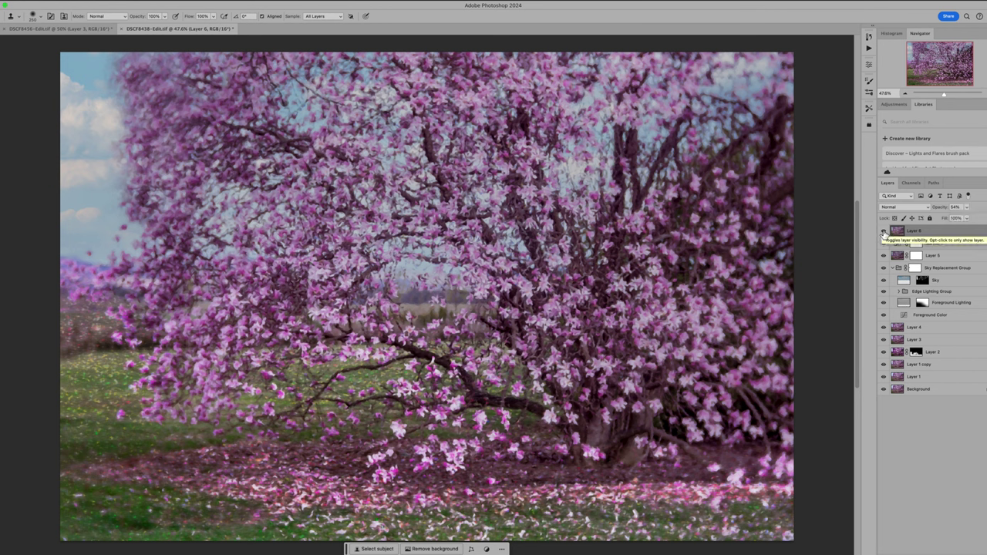
{"action": "left_click", "coordinate": [883, 232]}
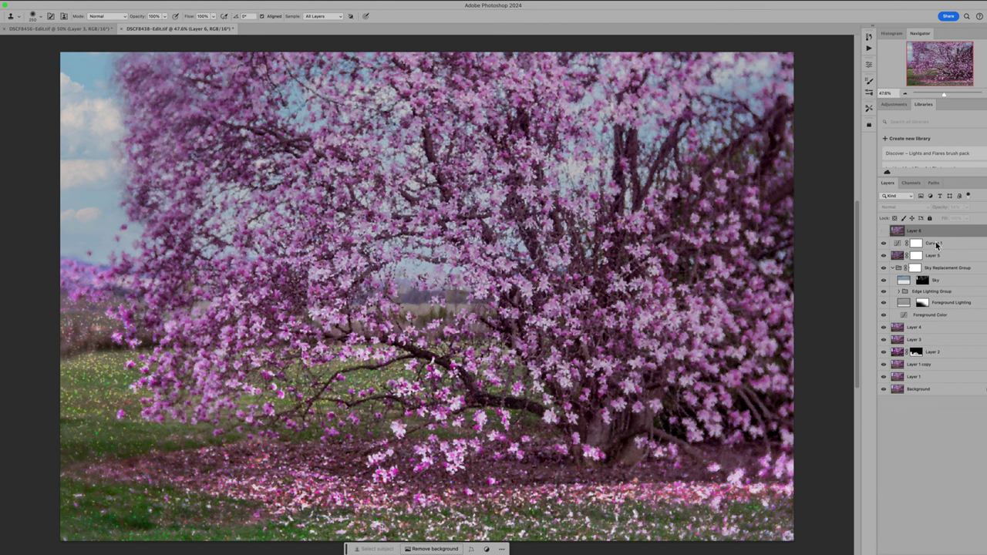
Stamp visible above Curves 1 into Layer 7 and clone over the bottom-left grass with a larger brush.
{"action": "left_click", "coordinate": [935, 243]}
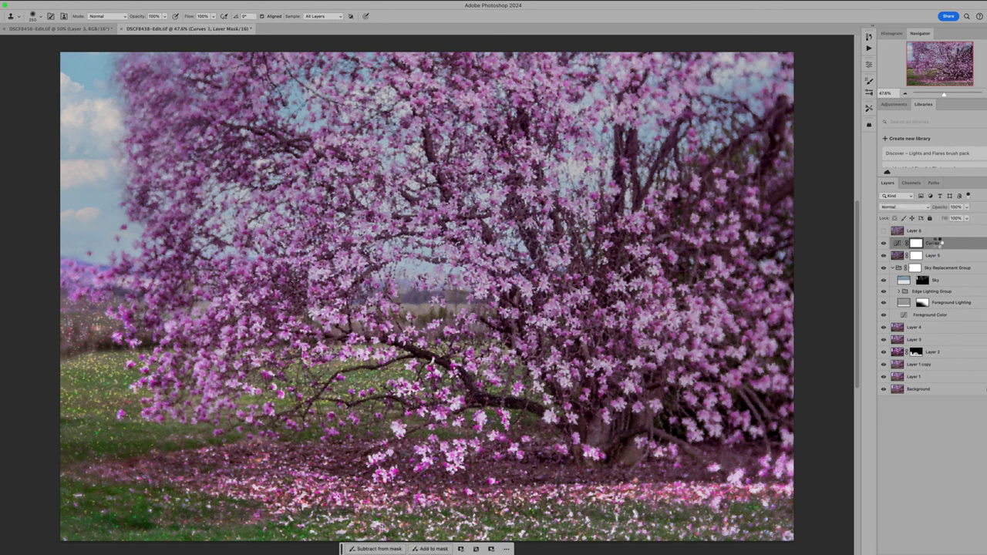
{"action": "key", "text": "ctrl+shift+alt+e"}
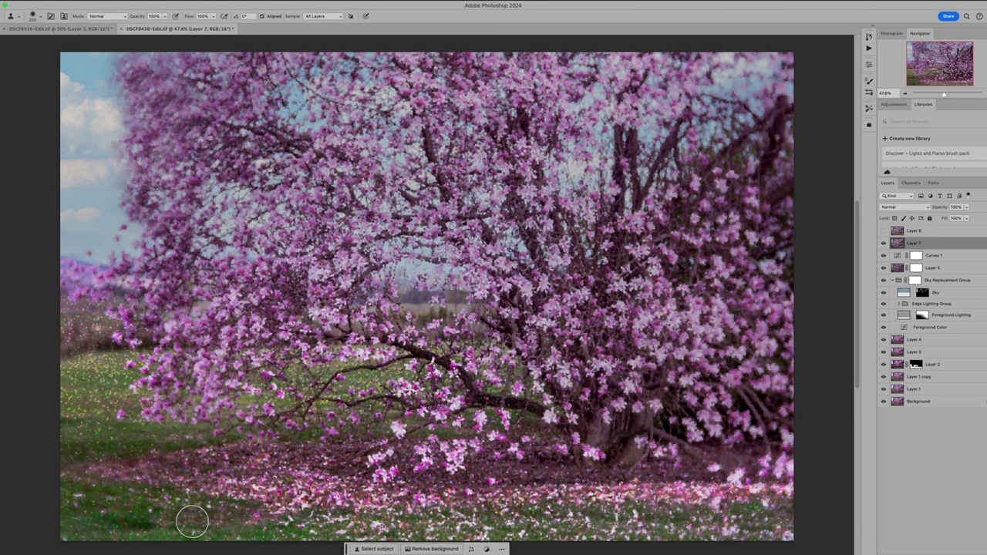
{"action": "key", "text": "bracketright"}
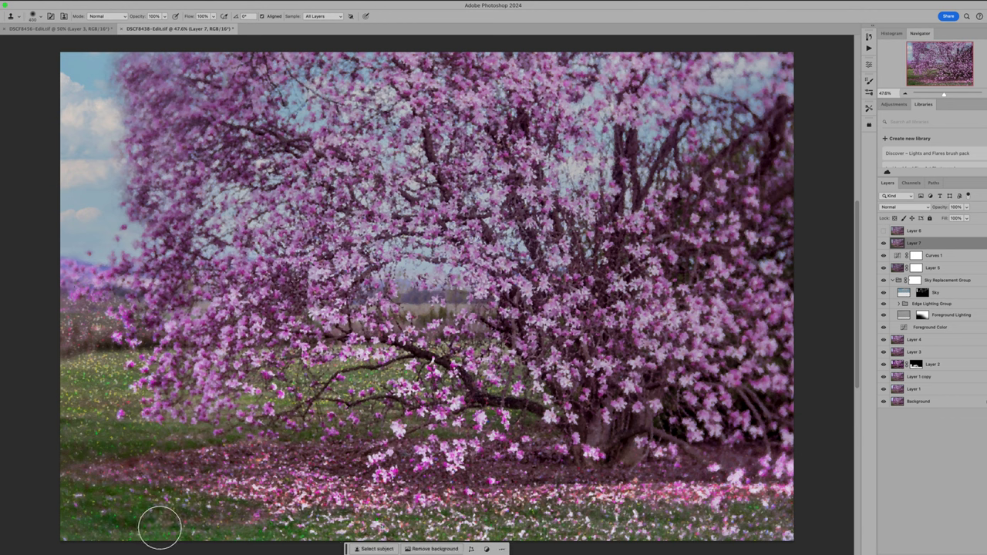
{"action": "left_click_drag", "start_coordinate": [158, 525], "coordinate": [119, 525]}
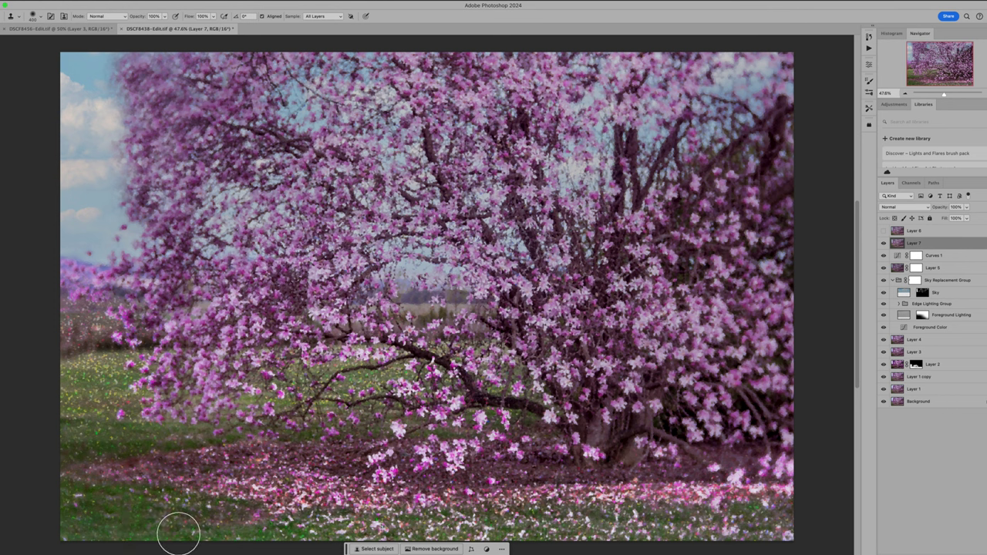
{"action": "mouse_move", "coordinate": [510, 552]}
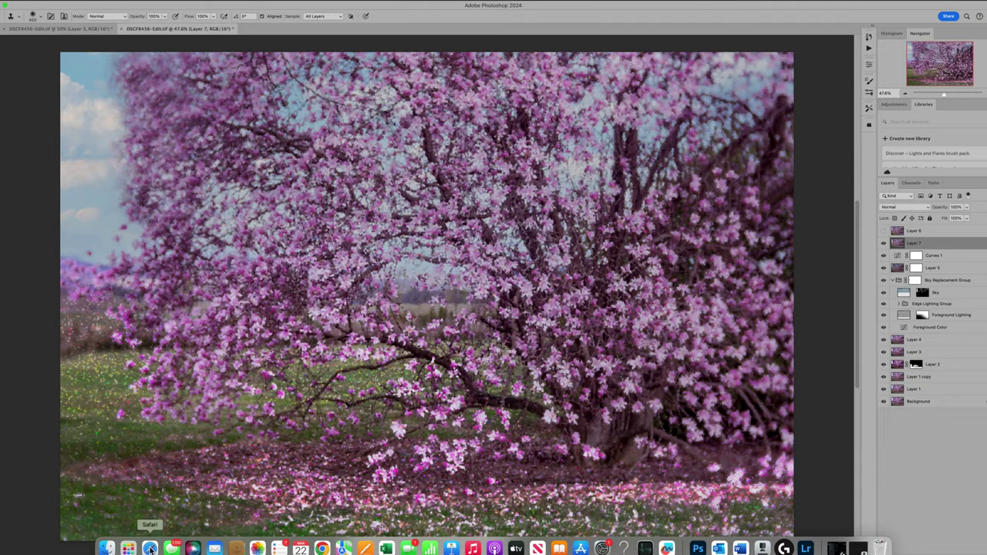
{"action": "left_click", "coordinate": [150, 549]}
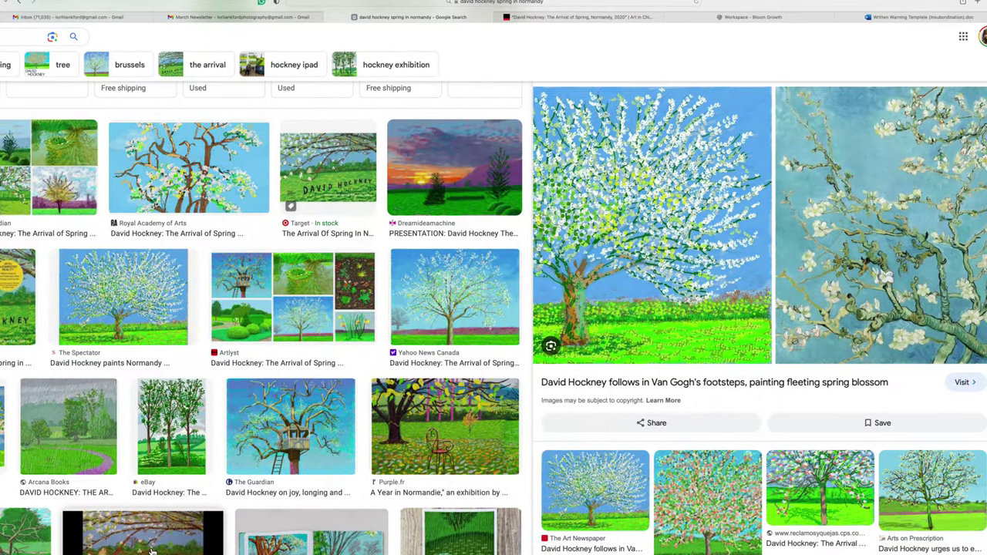